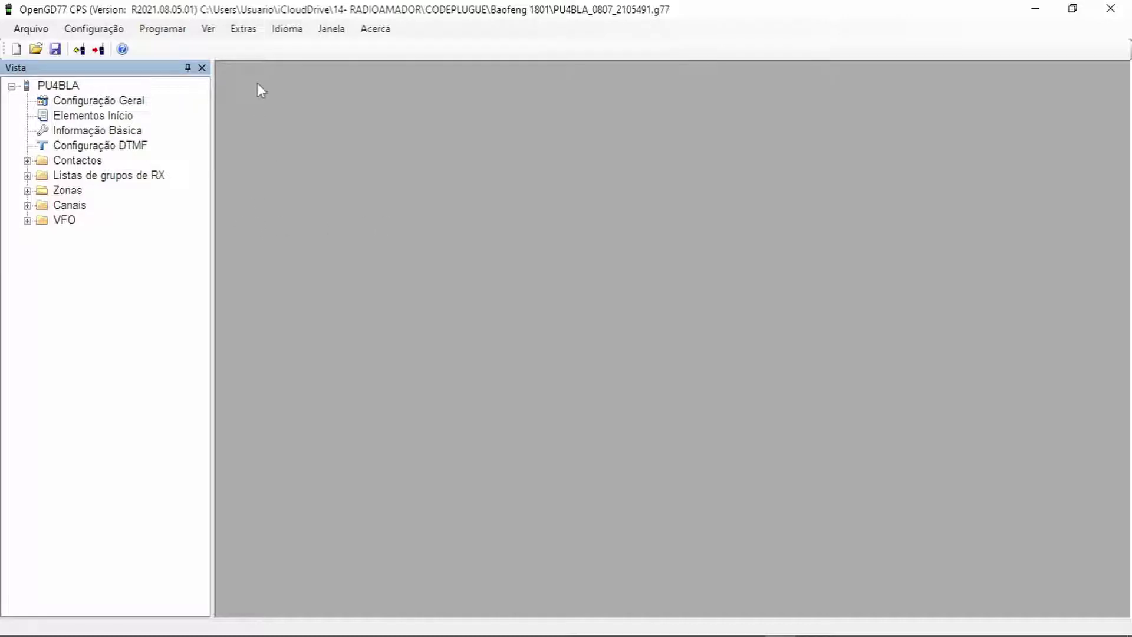
- Open the firmware loader and choose Baofeng DM-1801 / DM-860 as the radio type
{"action": "left_click", "coordinate": [252, 34]}
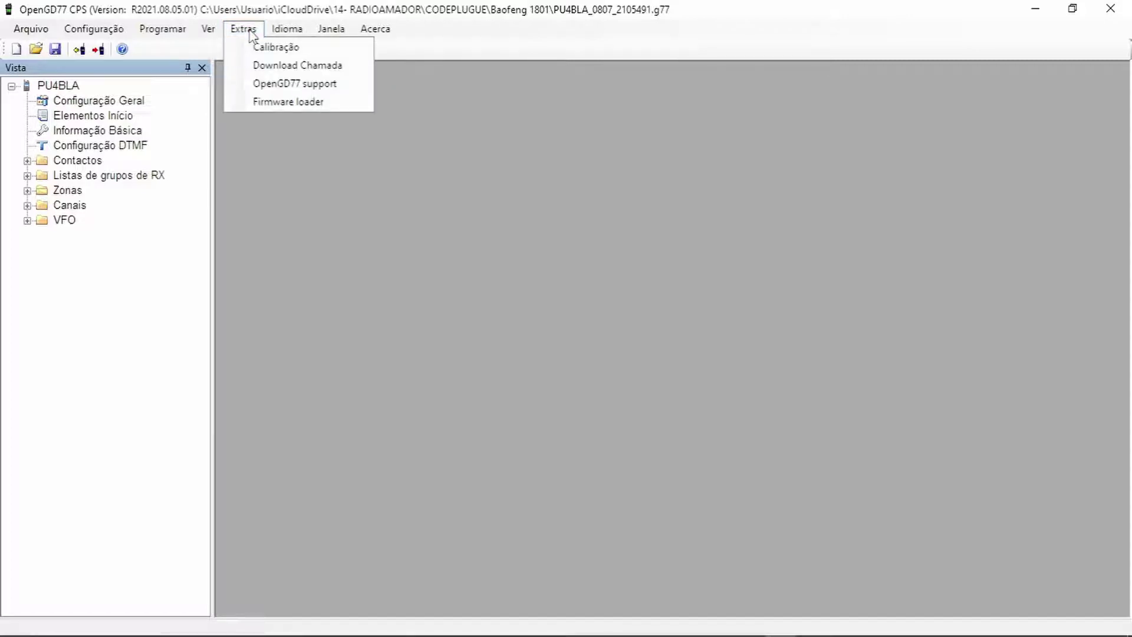
{"action": "left_click", "coordinate": [284, 104]}
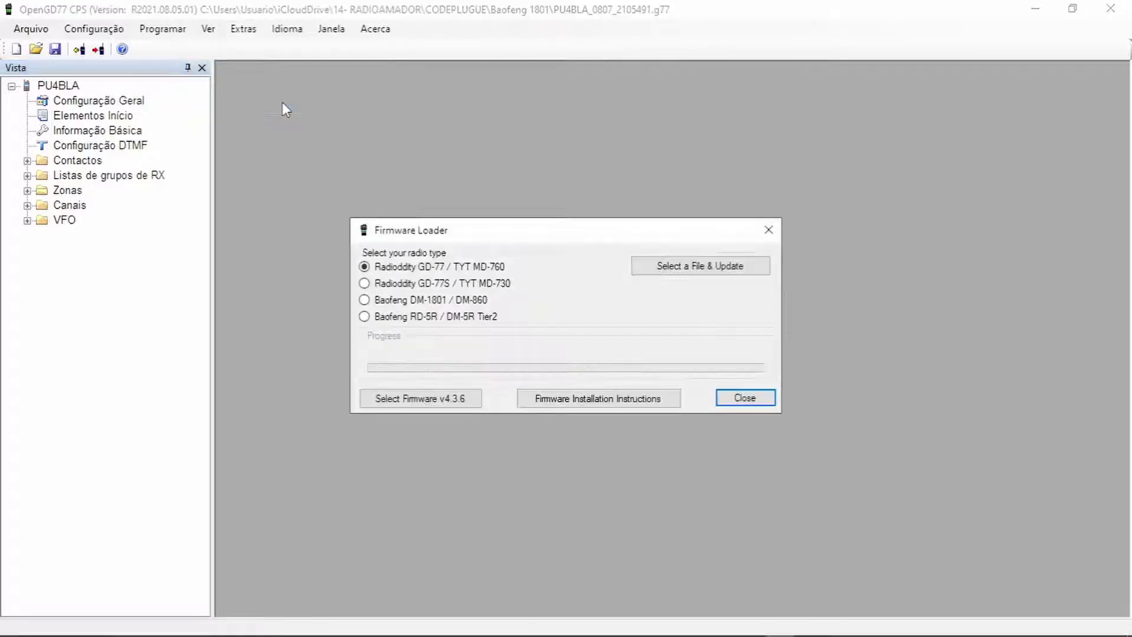
{"action": "left_click", "coordinate": [364, 301]}
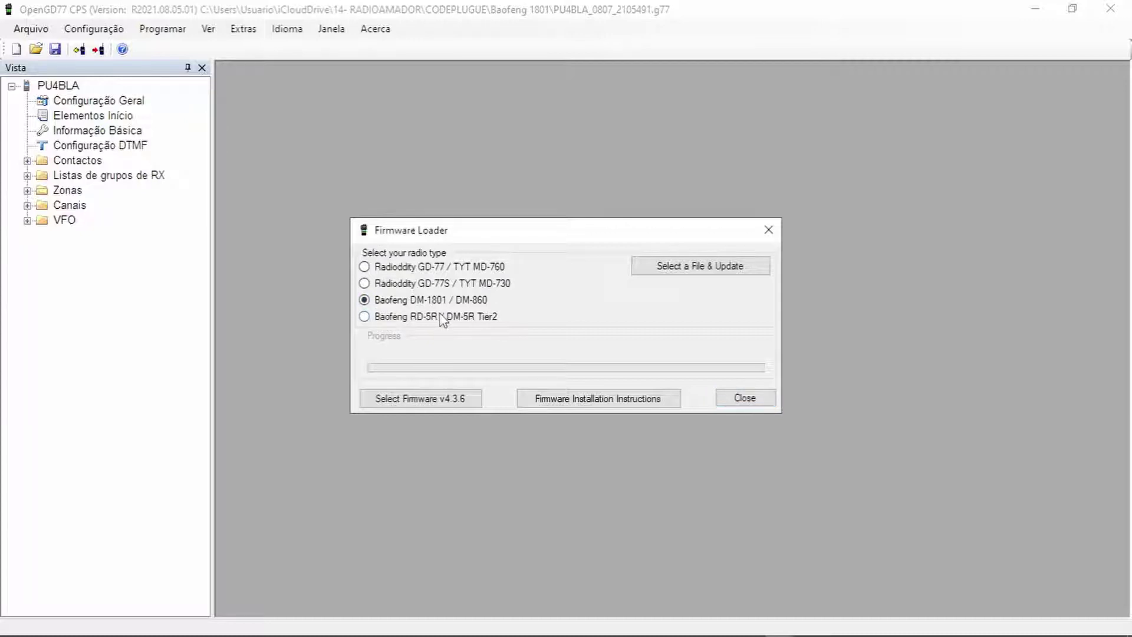
- Load the official v4.3.6 firmware file GD-77_V4.3.6.sgl from the agosto folder
{"action": "left_click", "coordinate": [394, 406]}
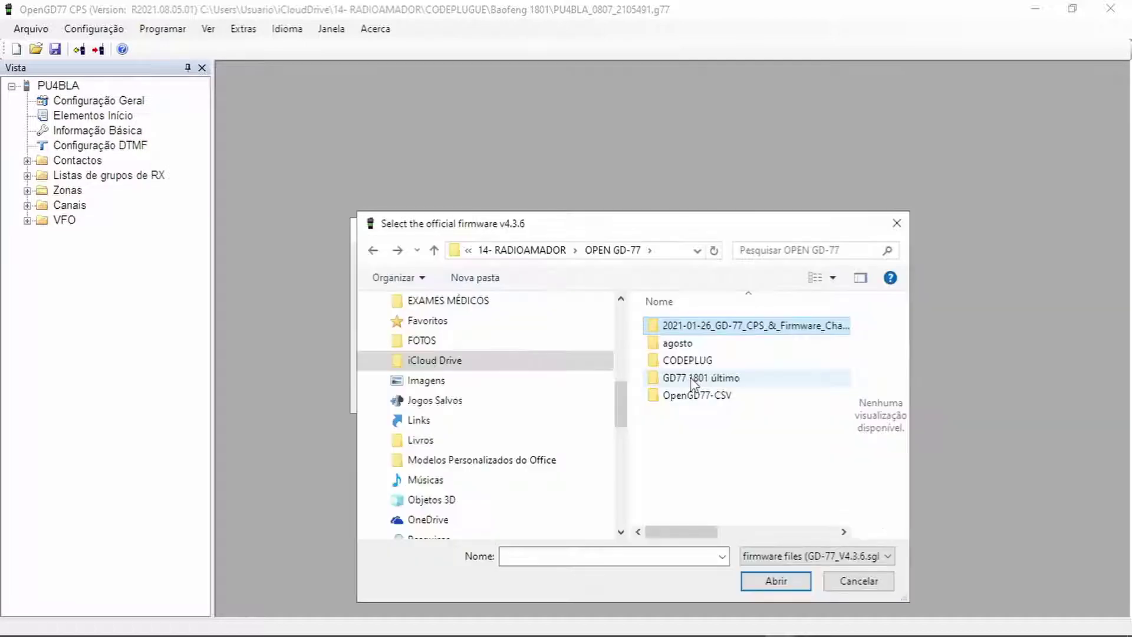
{"action": "double_click", "coordinate": [682, 342]}
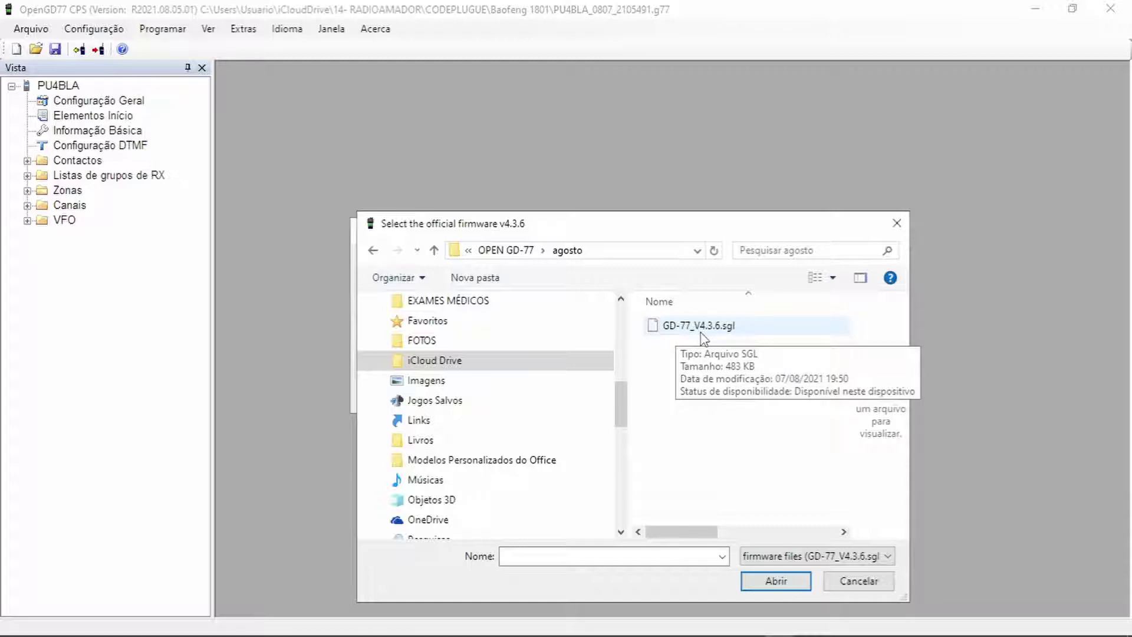
{"action": "left_click", "coordinate": [745, 327]}
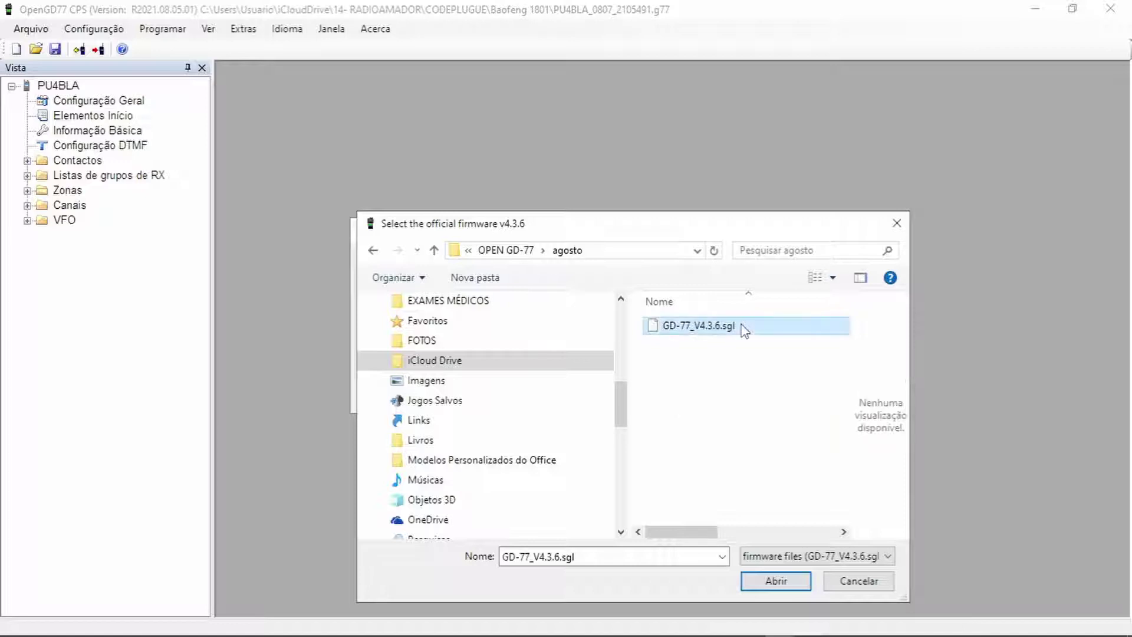
{"action": "left_click", "coordinate": [773, 583]}
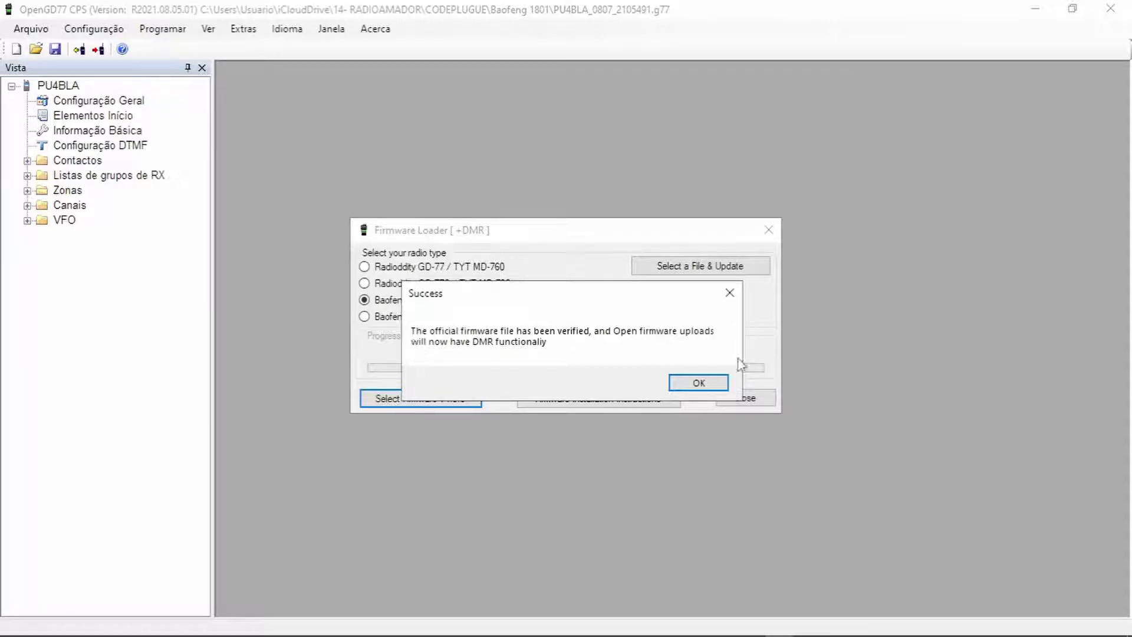
{"action": "left_click", "coordinate": [714, 385]}
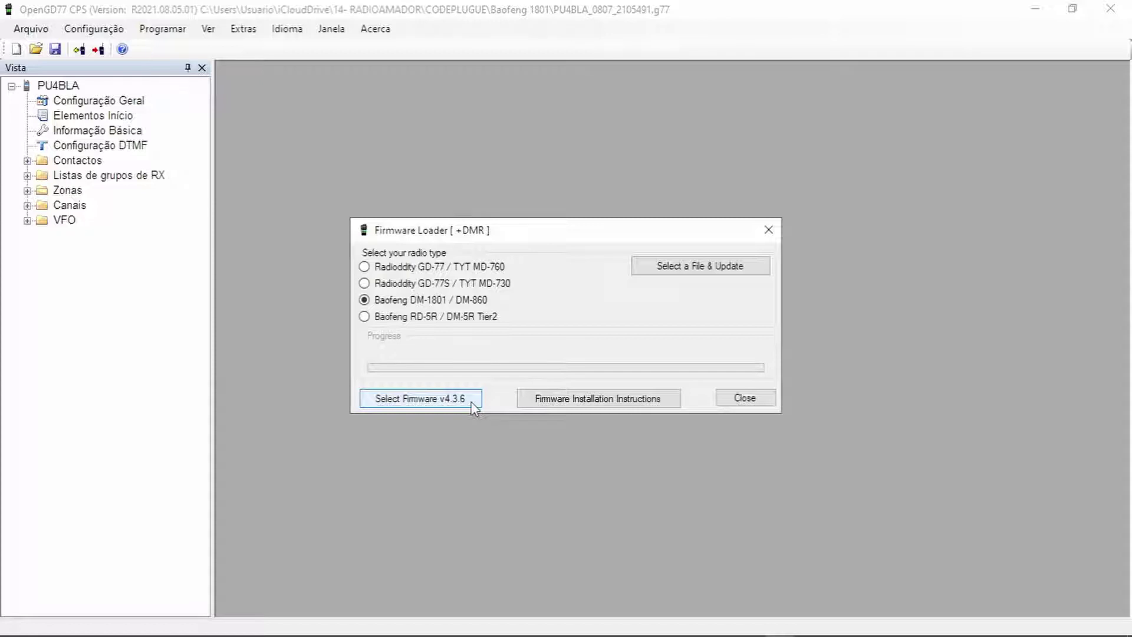
- Update the radio with the firmware file OpenDM1801.bin from the agosto folder and close the firmware loader
{"action": "left_click", "coordinate": [704, 269]}
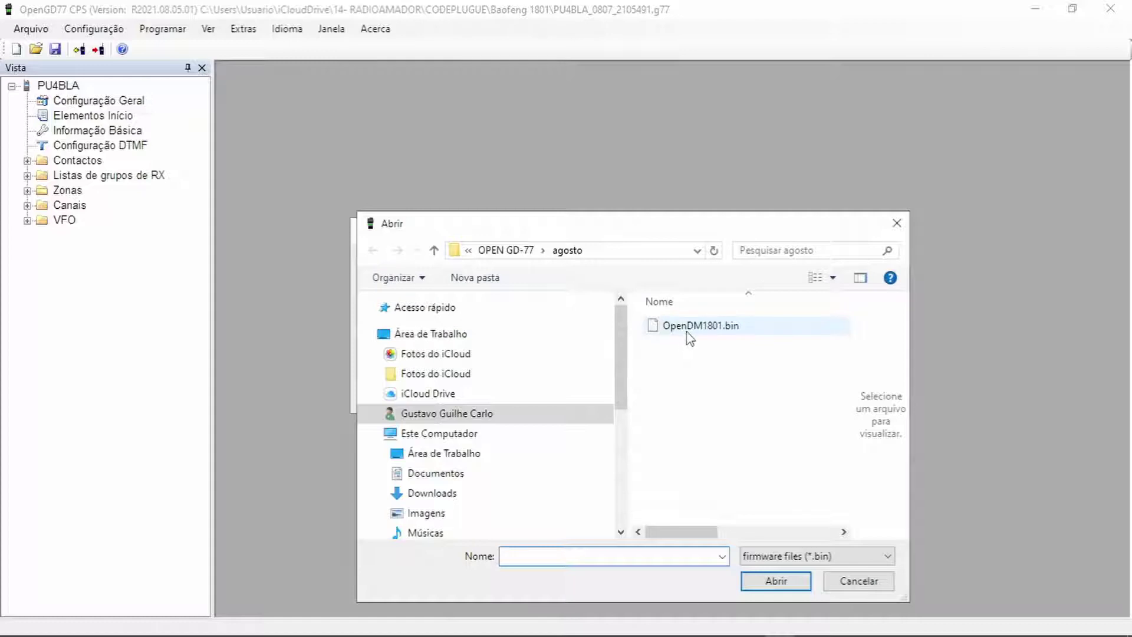
{"action": "left_click", "coordinate": [758, 334]}
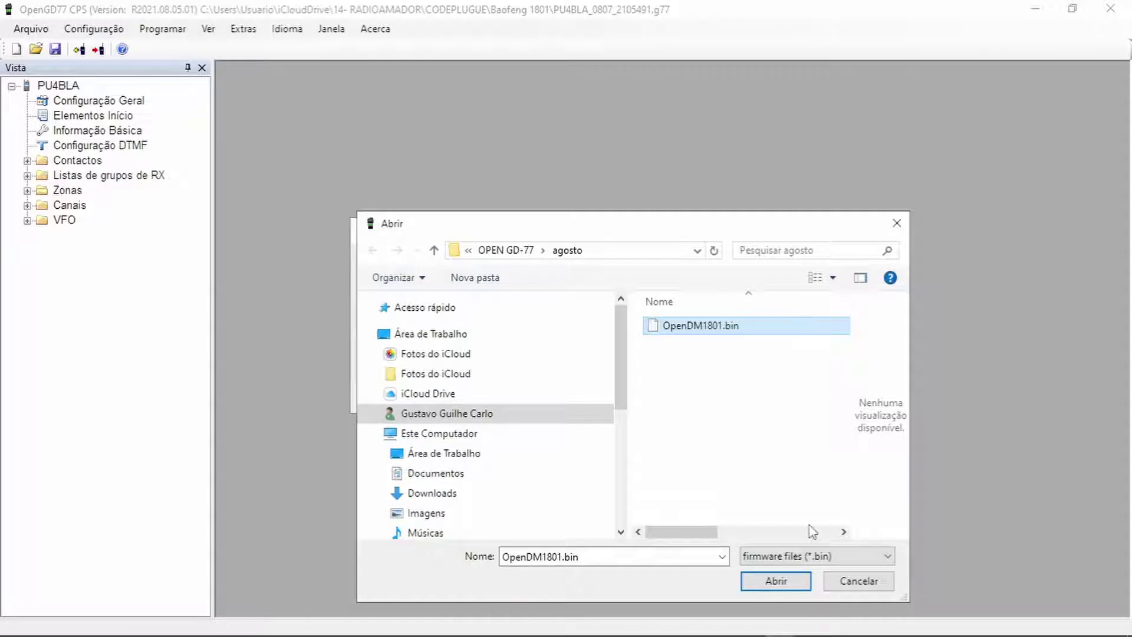
{"action": "left_click", "coordinate": [777, 581]}
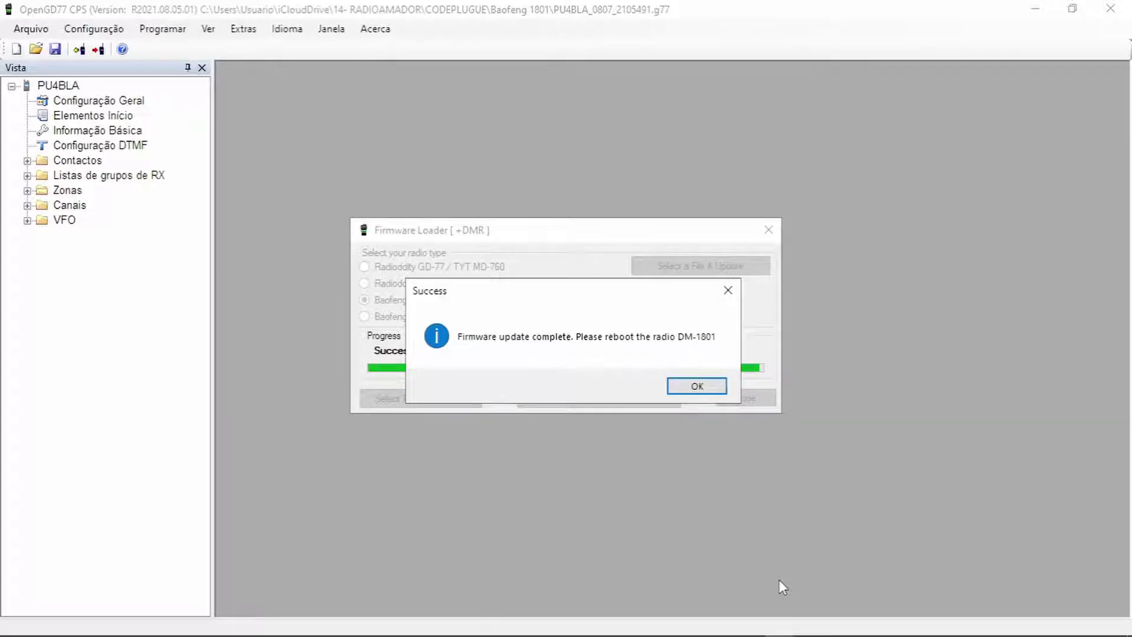
{"action": "left_click", "coordinate": [707, 389]}
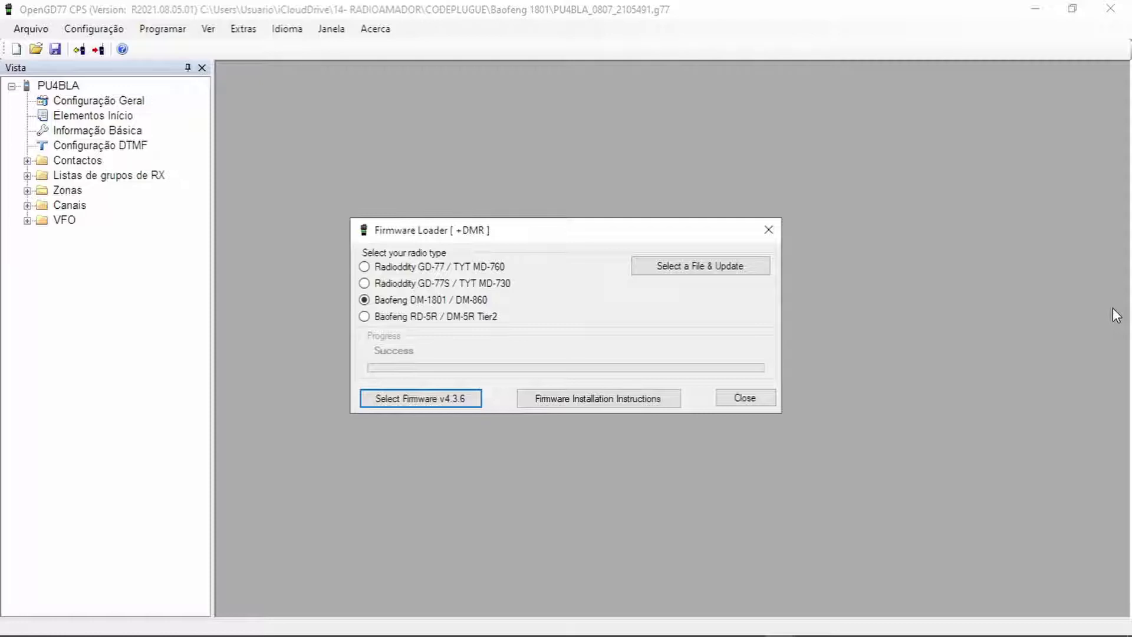
{"action": "key", "text": "Escape"}
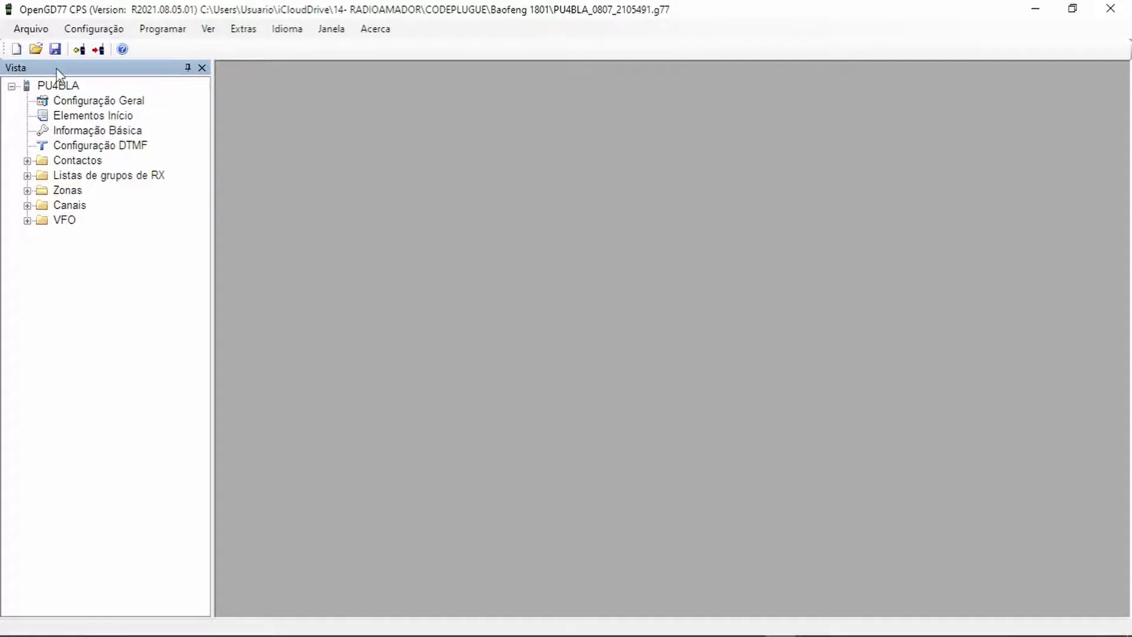
- Review the radio callsign and Radio ID in the general configuration
{"action": "double_click", "coordinate": [93, 106]}
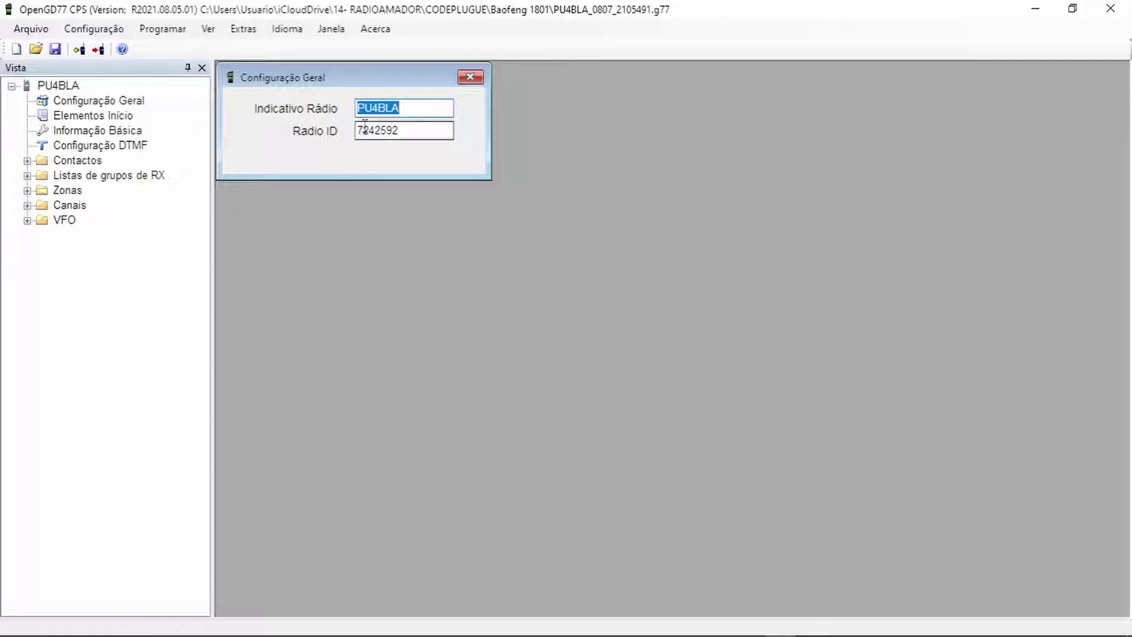
{"action": "left_click", "coordinate": [481, 75]}
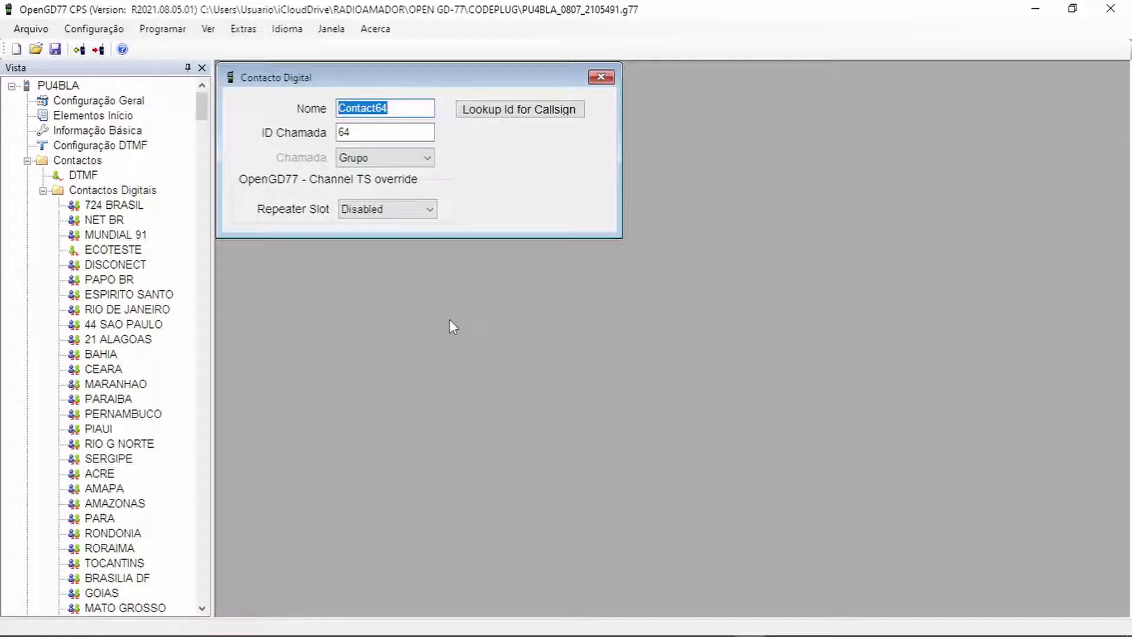
- Name the new digital contact 135 Boa Vista, with call ID 724135 and repeater slot TS 2
{"action": "type", "text": "135 B"}
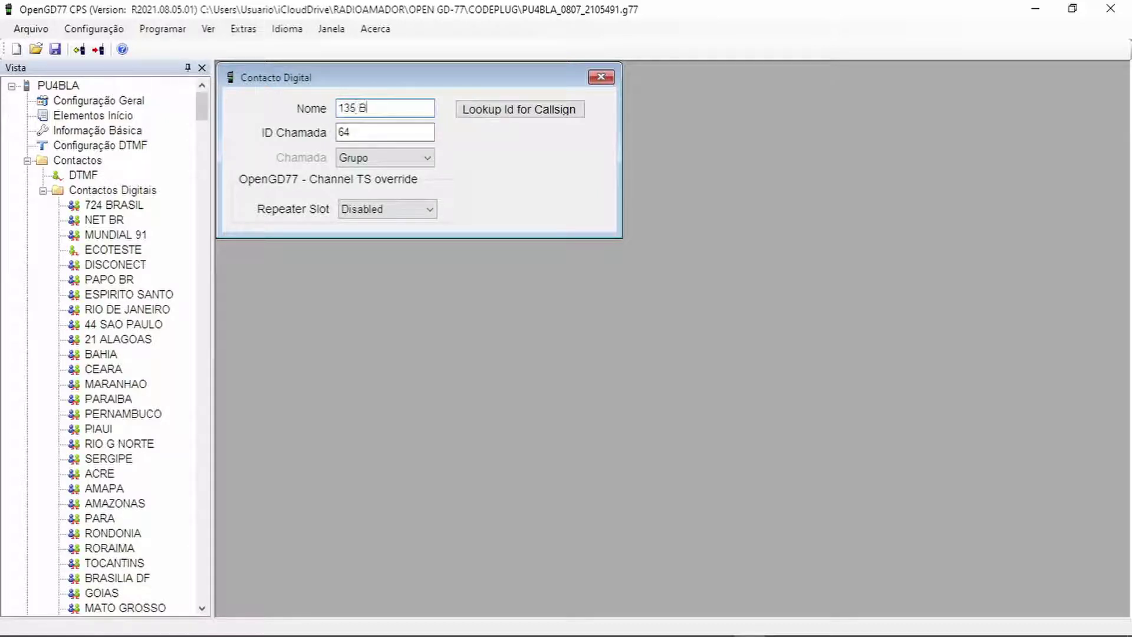
{"action": "type", "text": "oa Vista"}
{"action": "key", "text": "Tab"}
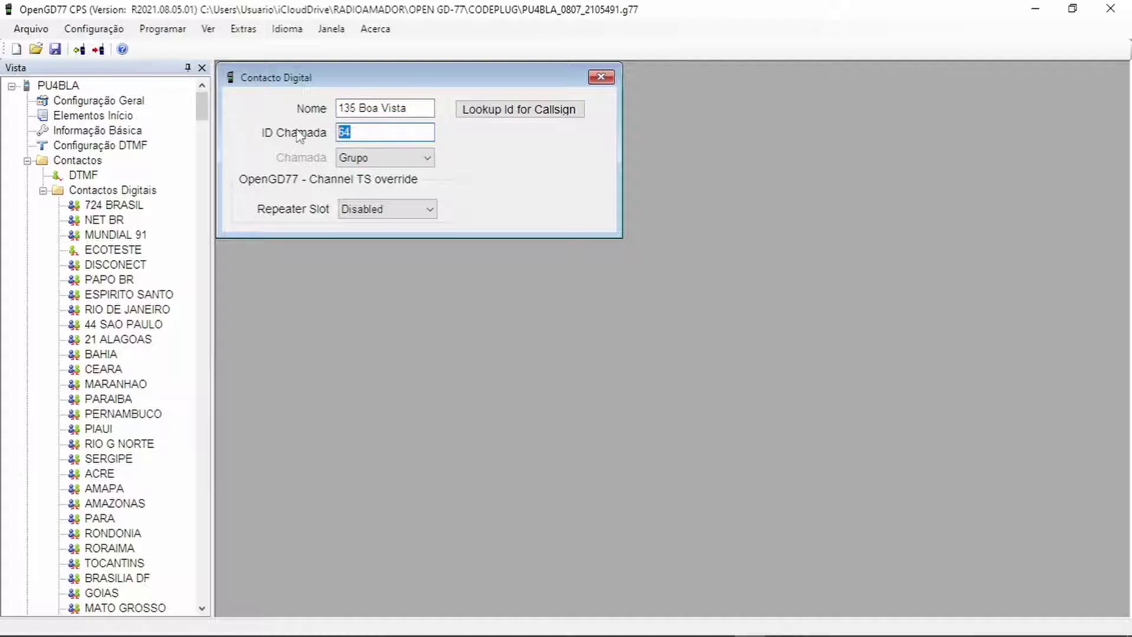
{"action": "type", "text": "724135"}
{"action": "left_click", "coordinate": [435, 214]}
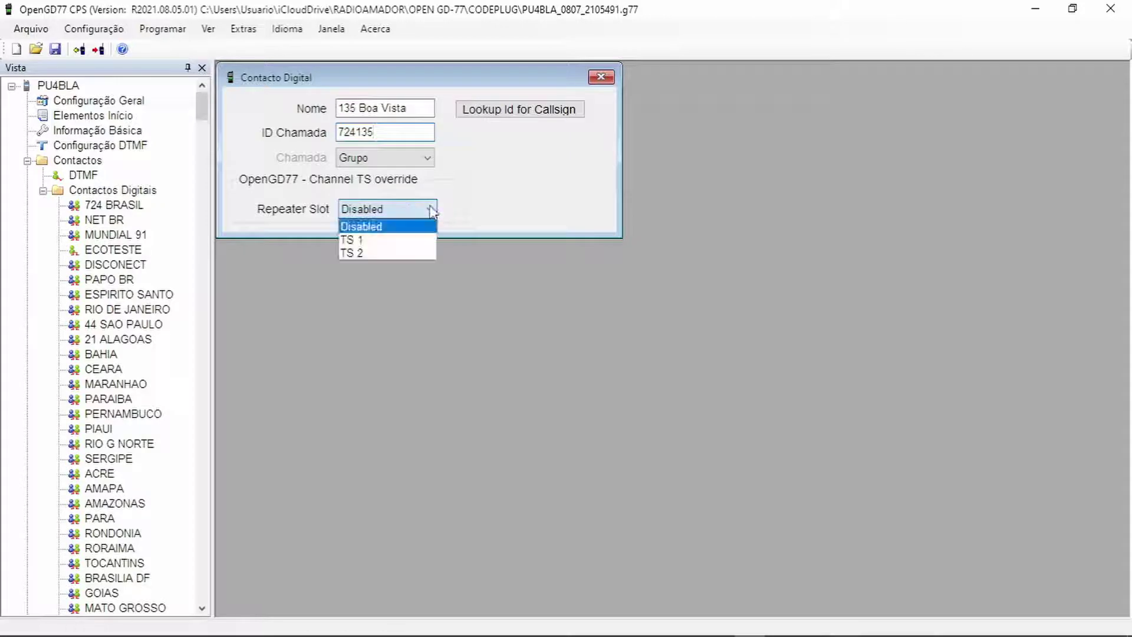
{"action": "left_click", "coordinate": [359, 254]}
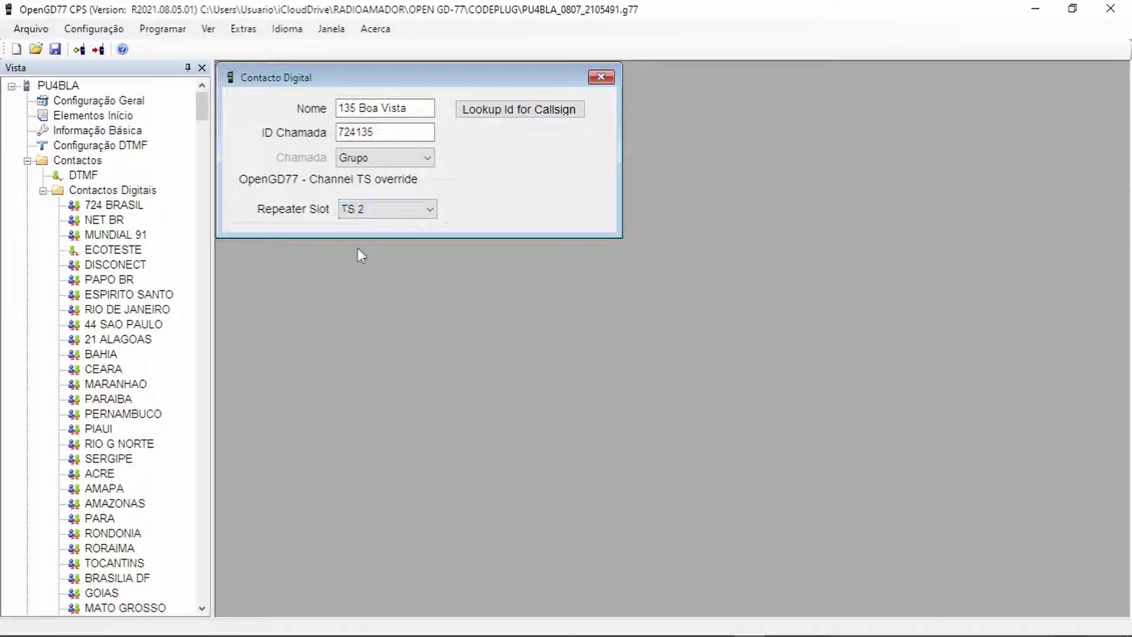
{"action": "left_click", "coordinate": [603, 78]}
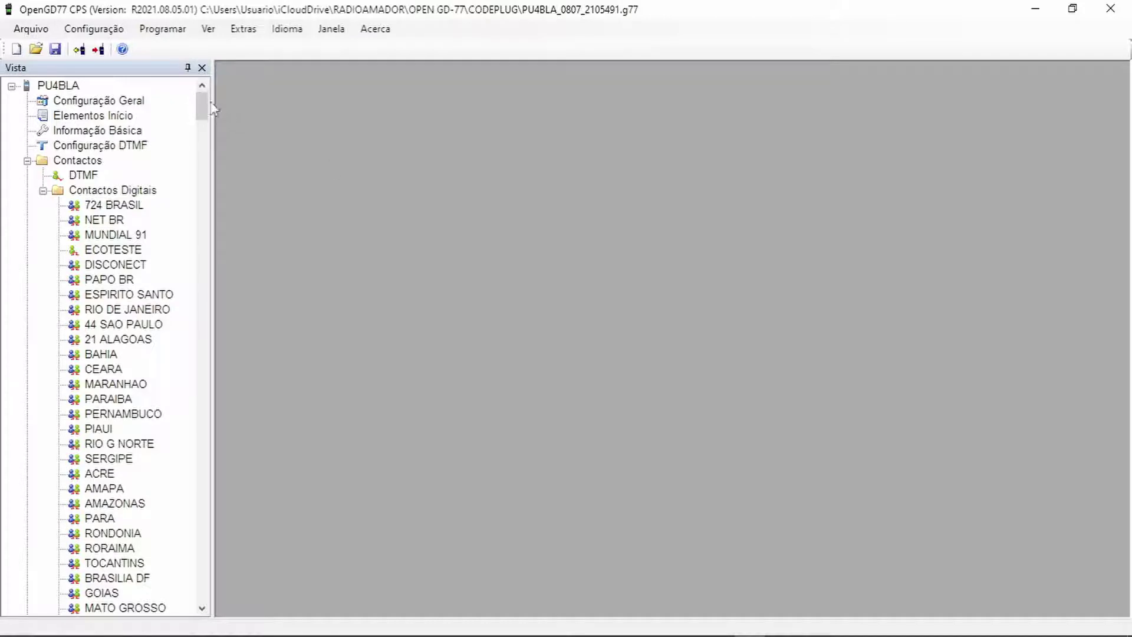
- Examine the frequency, contact and slot settings of the 134 Serra - SP channel
{"action": "left_click_drag", "start_coordinate": [207, 101], "coordinate": [217, 141]}
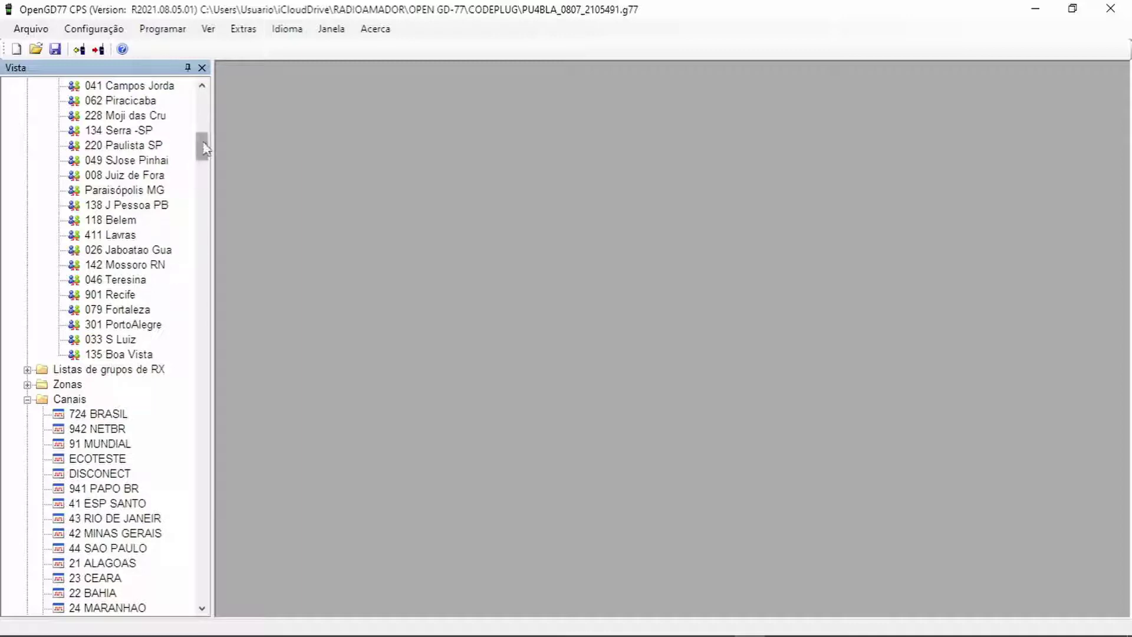
{"action": "left_click_drag", "start_coordinate": [205, 149], "coordinate": [214, 190]}
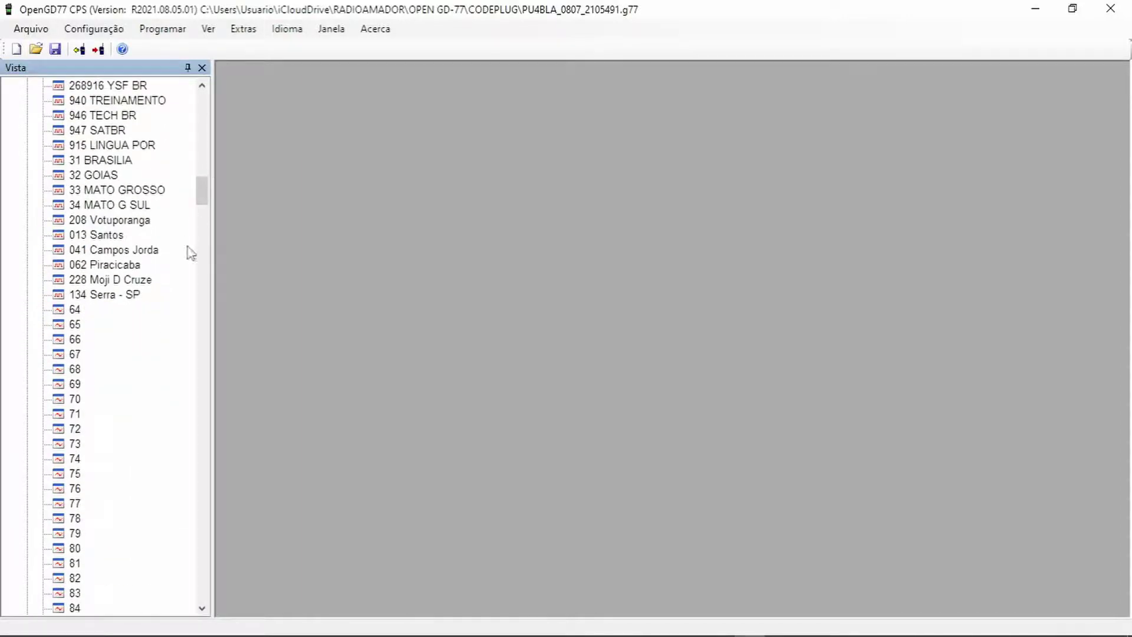
{"action": "left_click", "coordinate": [112, 296]}
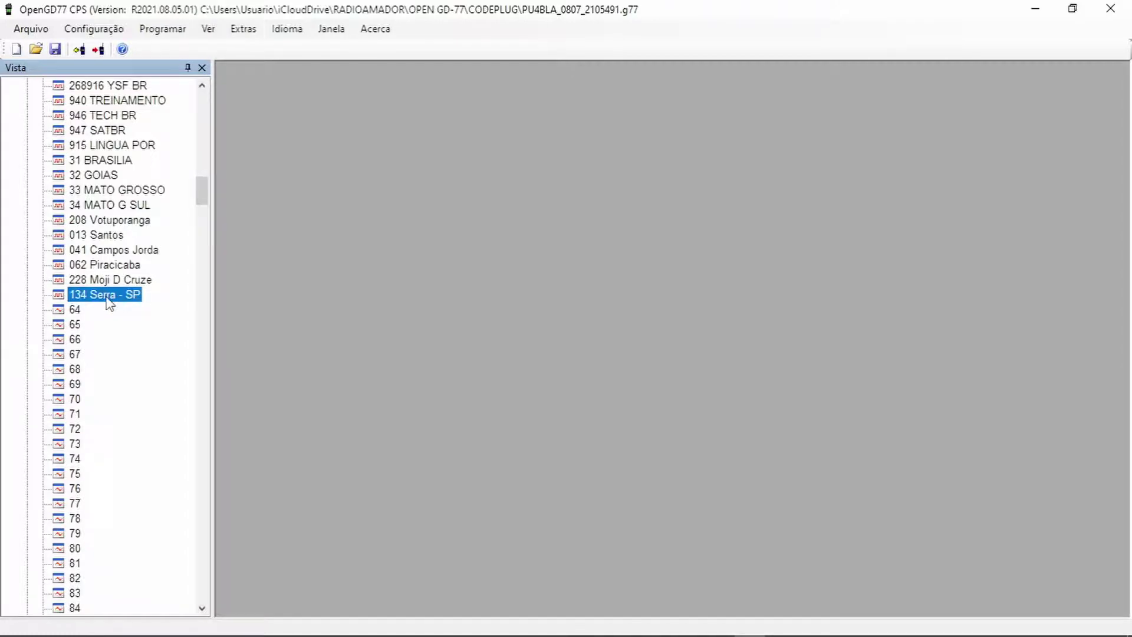
{"action": "double_click", "coordinate": [110, 301]}
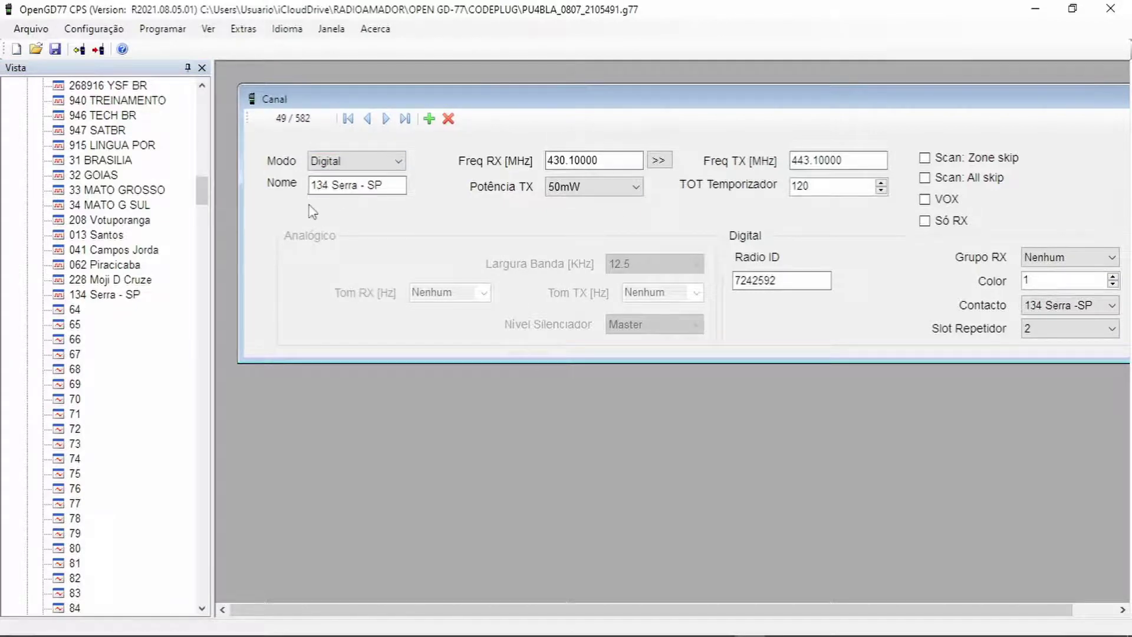
{"action": "left_click", "coordinate": [562, 160]}
{"action": "left_click_drag", "start_coordinate": [1032, 105], "coordinate": [902, 109]}
{"action": "left_click", "coordinate": [1013, 102]}
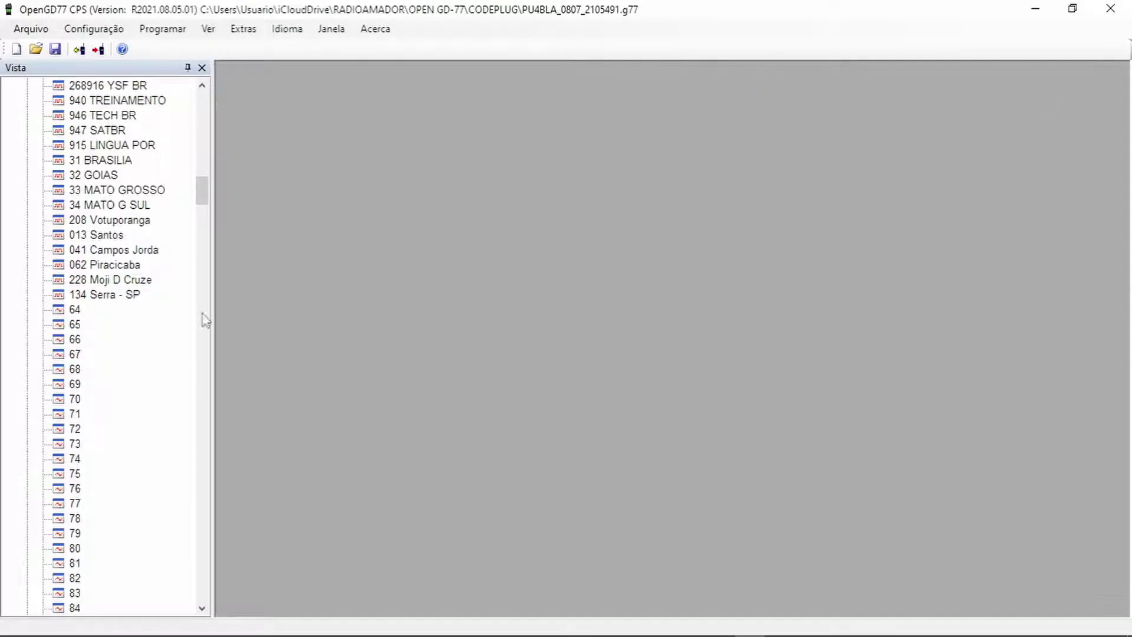
- Copy the 134 Serra - SP channel and paste its settings onto channels 64, 65 and 66
{"action": "left_click", "coordinate": [105, 294]}
{"action": "right_click", "coordinate": [104, 292]}
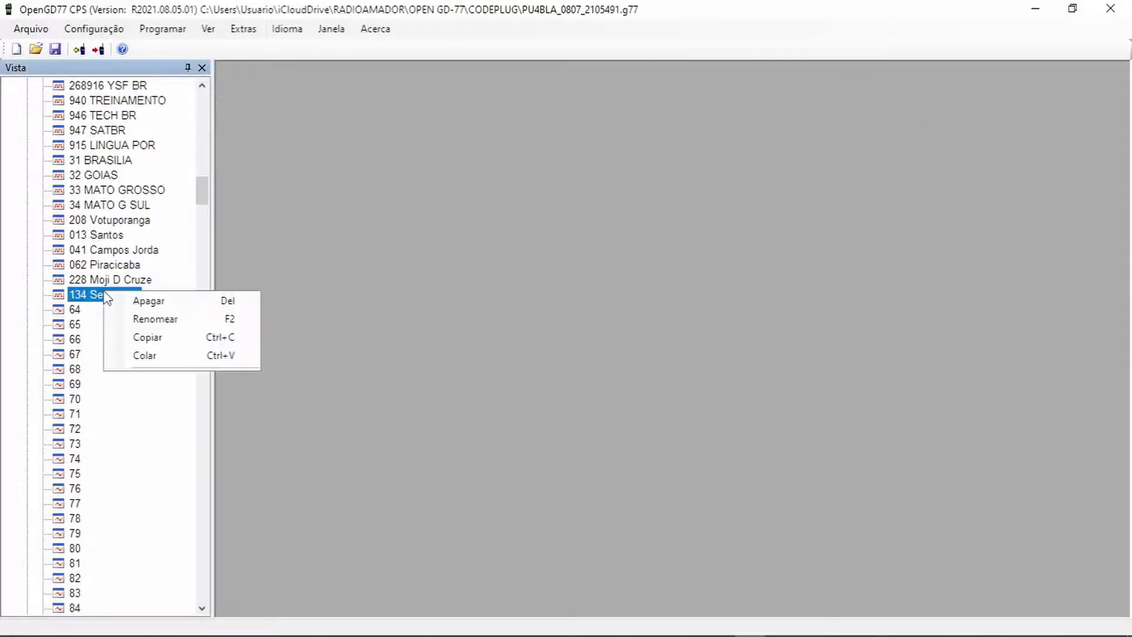
{"action": "left_click", "coordinate": [138, 347]}
{"action": "left_click", "coordinate": [73, 309]}
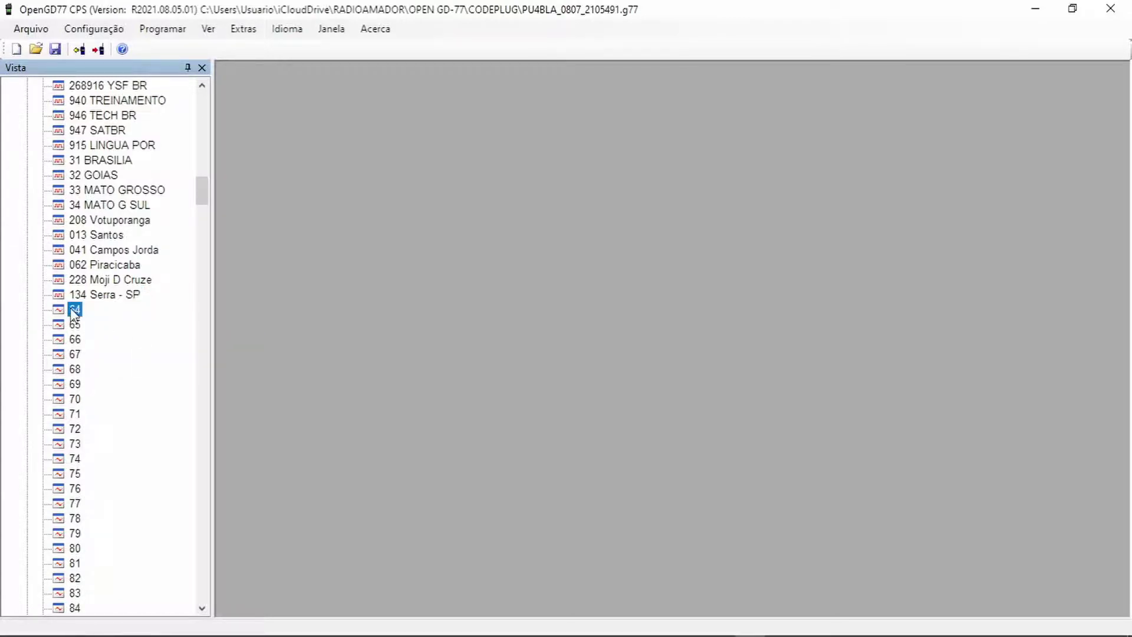
{"action": "right_click", "coordinate": [72, 309]}
{"action": "left_click", "coordinate": [112, 374]}
{"action": "left_click", "coordinate": [75, 324]}
{"action": "right_click", "coordinate": [75, 324]}
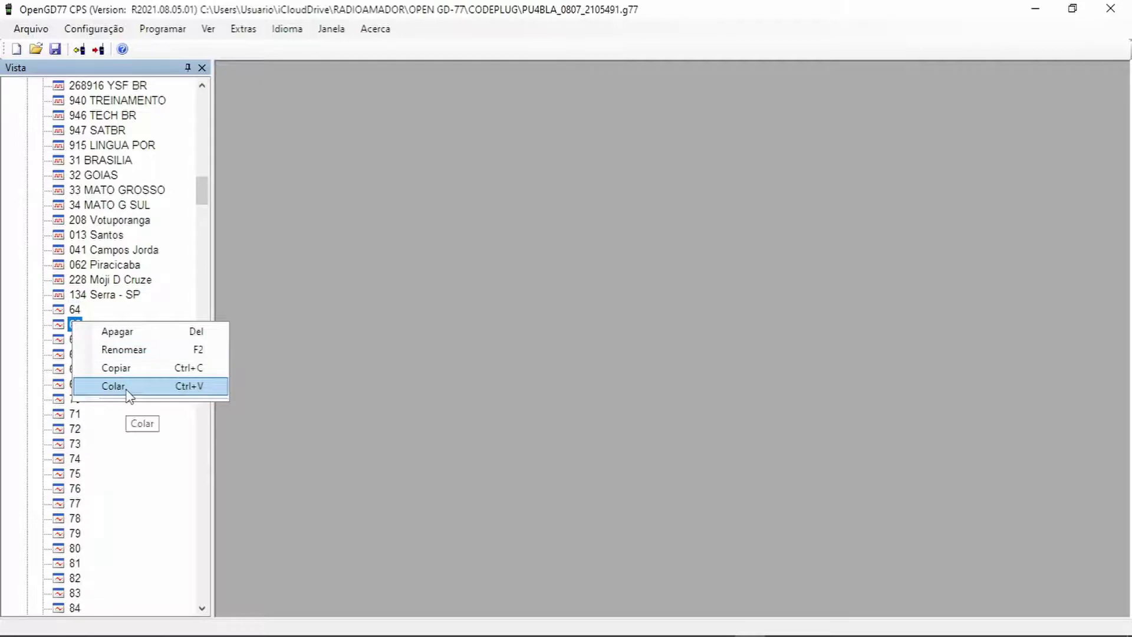
{"action": "left_click", "coordinate": [118, 388]}
{"action": "left_click", "coordinate": [75, 339]}
{"action": "right_click", "coordinate": [75, 342]}
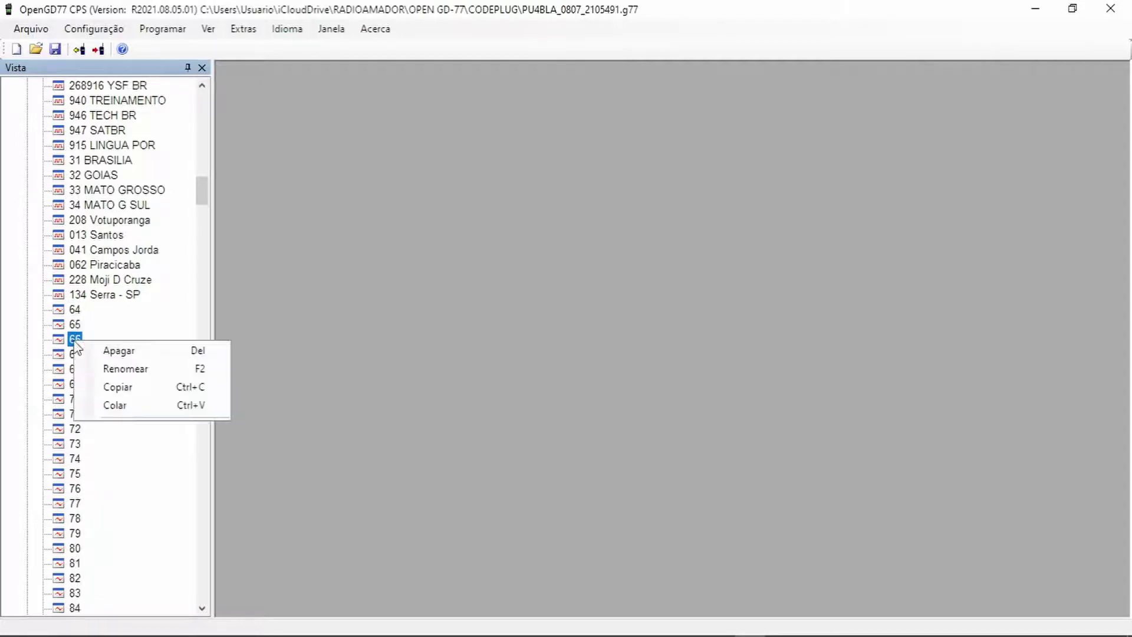
{"action": "left_click", "coordinate": [117, 404]}
- Paste the copied 134 Serra - SP channel settings onto channels 67, 68, 69 and 70
{"action": "left_click", "coordinate": [74, 354]}
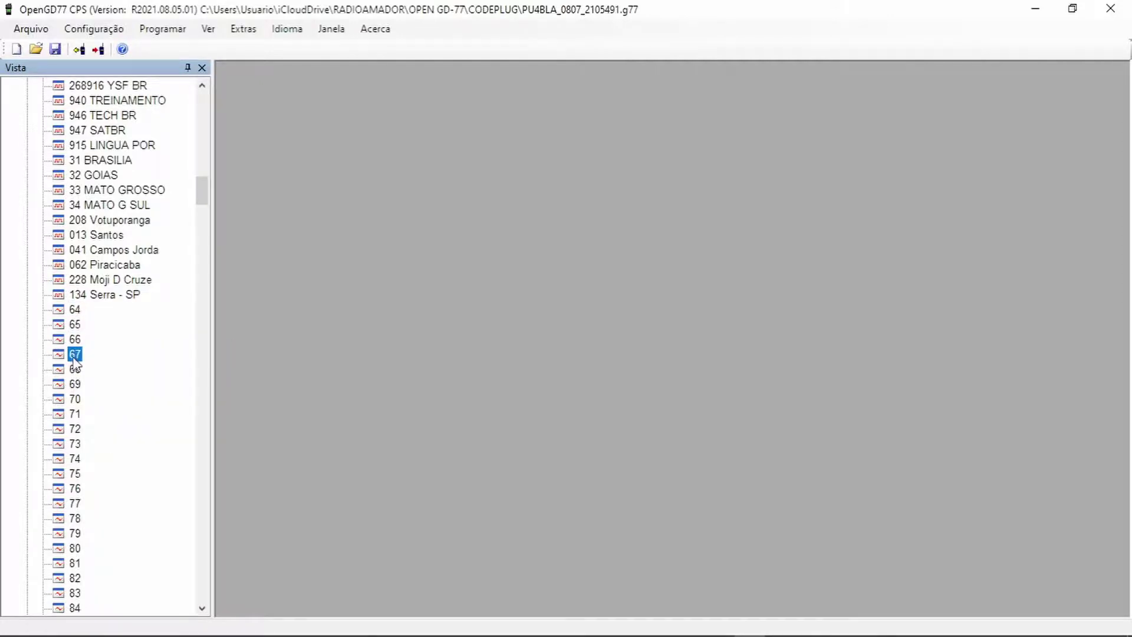
{"action": "right_click", "coordinate": [75, 355]}
{"action": "left_click", "coordinate": [114, 423]}
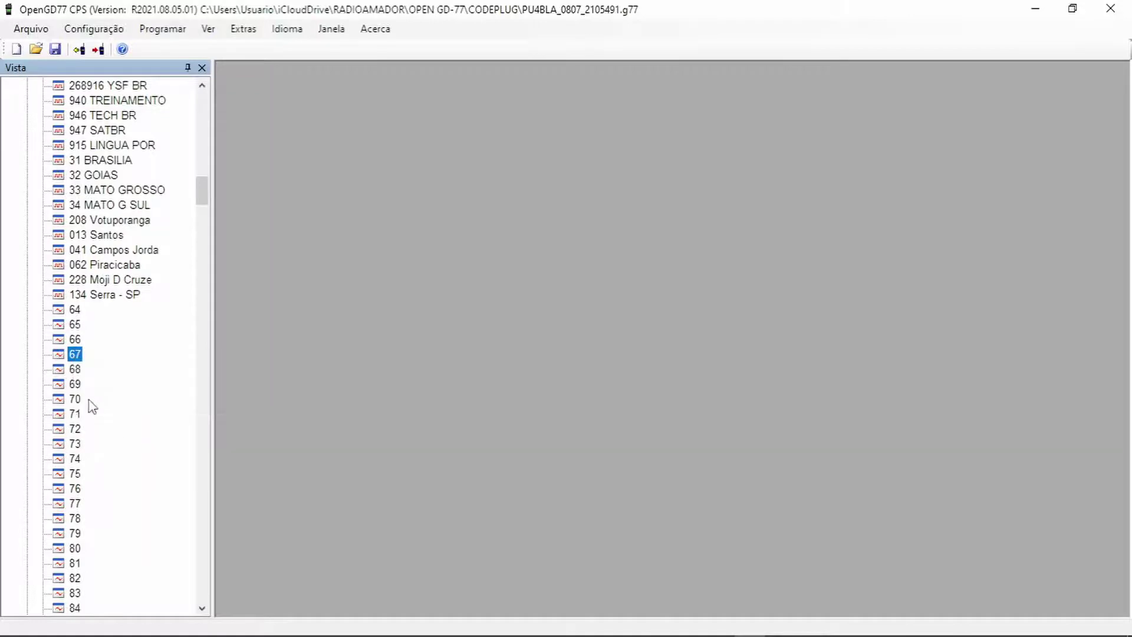
{"action": "left_click", "coordinate": [75, 369]}
{"action": "right_click", "coordinate": [75, 368]}
{"action": "left_click", "coordinate": [114, 431]}
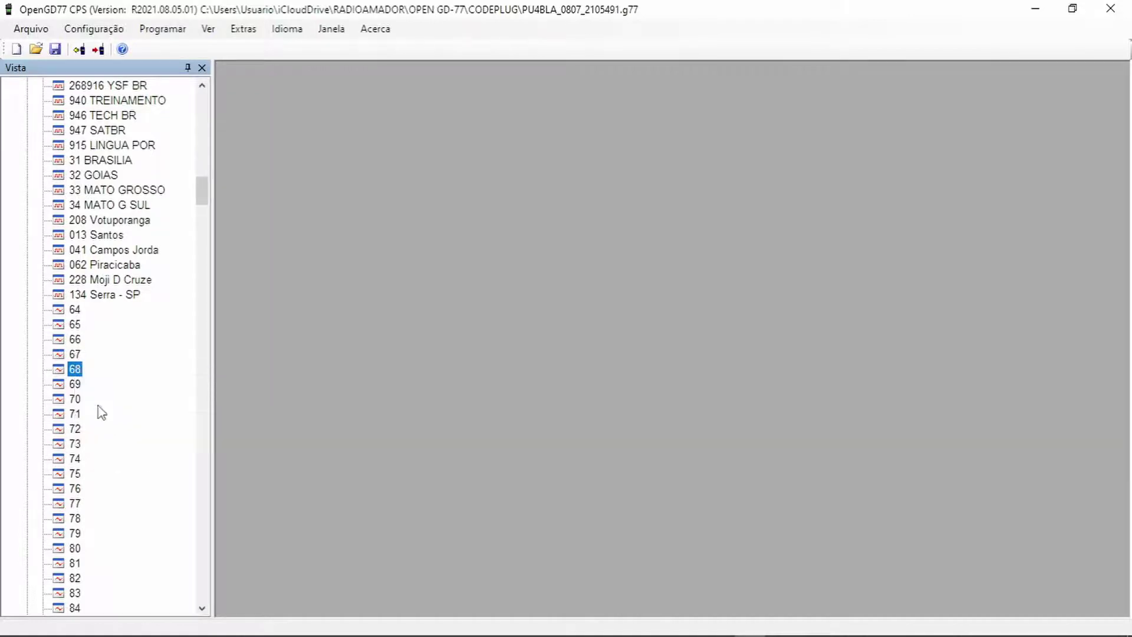
{"action": "left_click", "coordinate": [76, 384]}
{"action": "right_click", "coordinate": [77, 385]}
{"action": "left_click", "coordinate": [120, 449]}
{"action": "left_click", "coordinate": [75, 400]}
{"action": "right_click", "coordinate": [73, 402]}
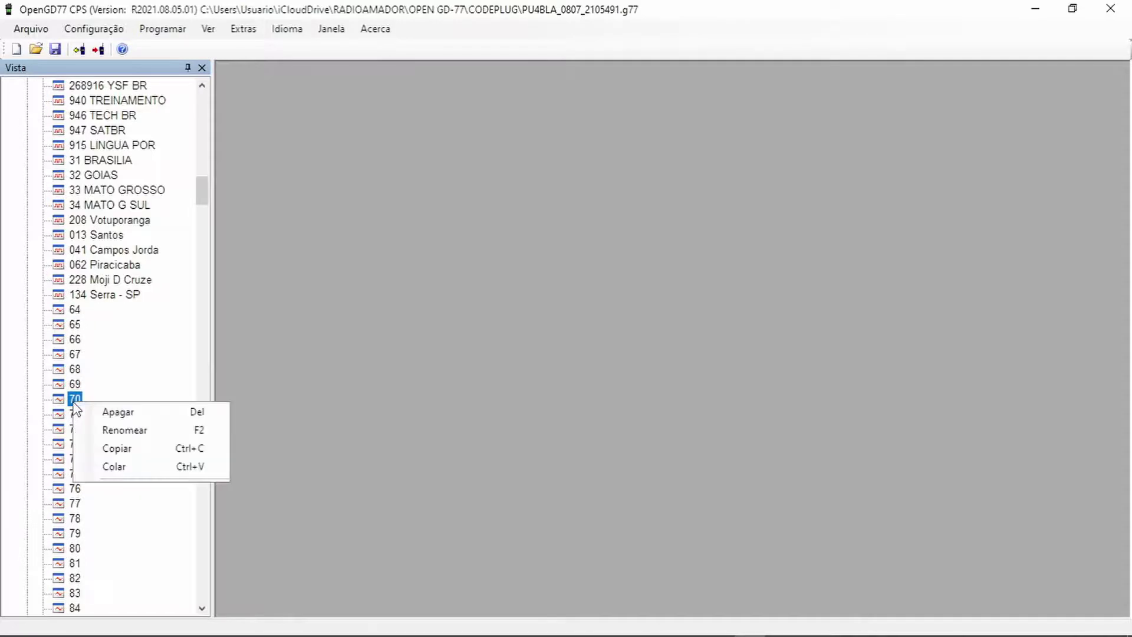
{"action": "left_click", "coordinate": [122, 470]}
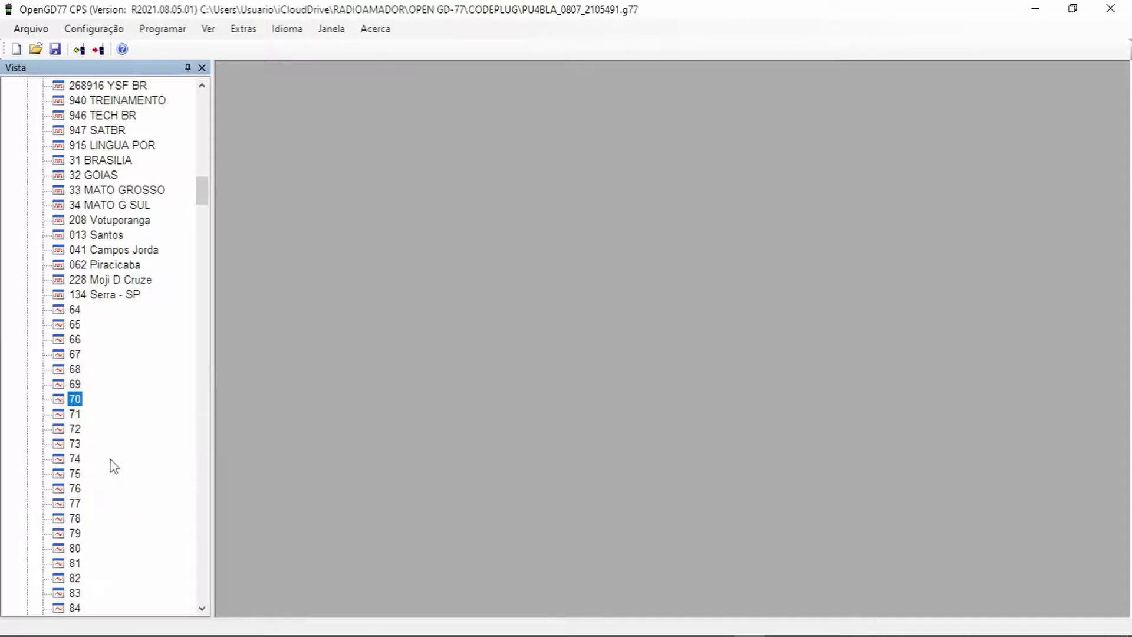
{"action": "scroll", "coordinate": [108, 498], "scroll_direction": "down", "scroll_amount": 1}
{"action": "scroll", "coordinate": [109, 502], "scroll_direction": "down", "scroll_amount": 3}
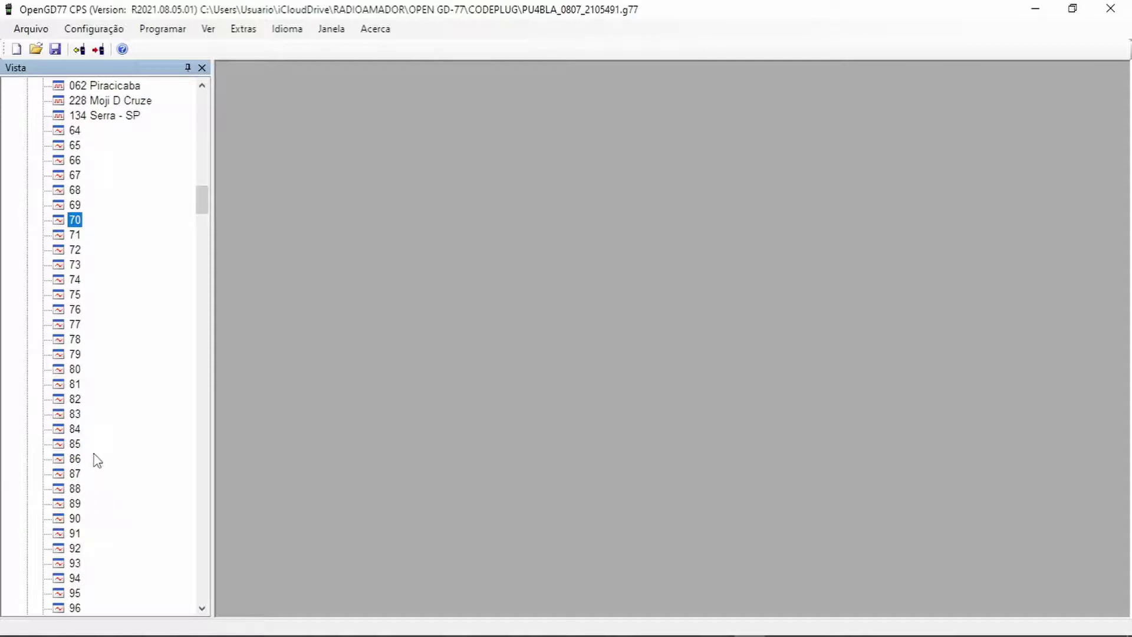
- Switch channel 84 from analogue to digital mode and close its settings
{"action": "left_click", "coordinate": [72, 429]}
{"action": "double_click", "coordinate": [73, 429]}
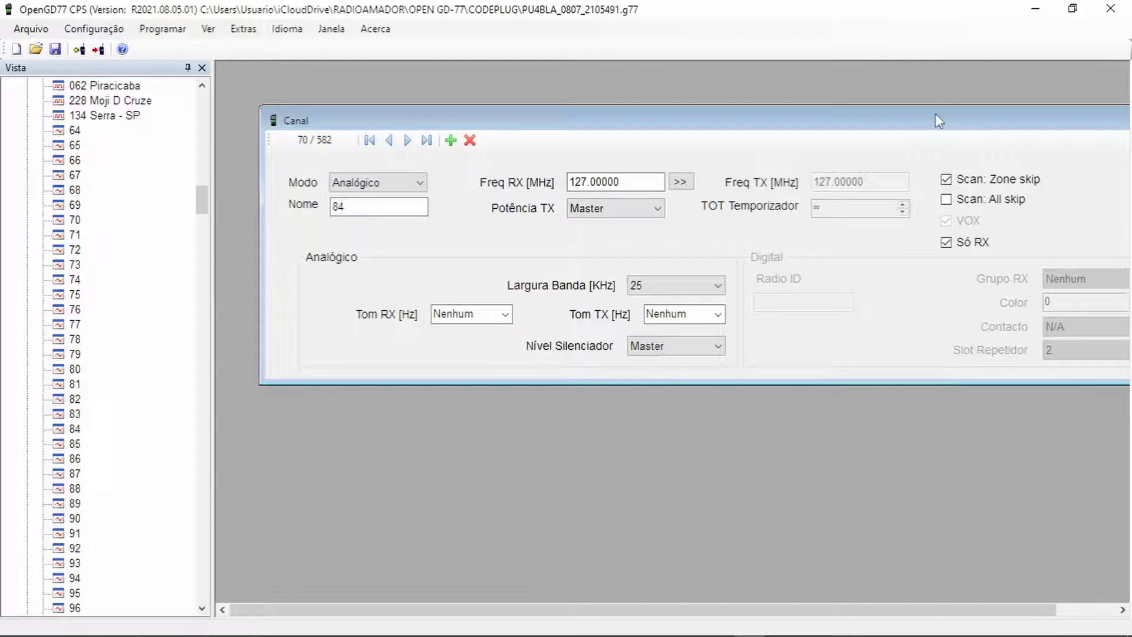
{"action": "left_click_drag", "start_coordinate": [941, 119], "coordinate": [758, 195]}
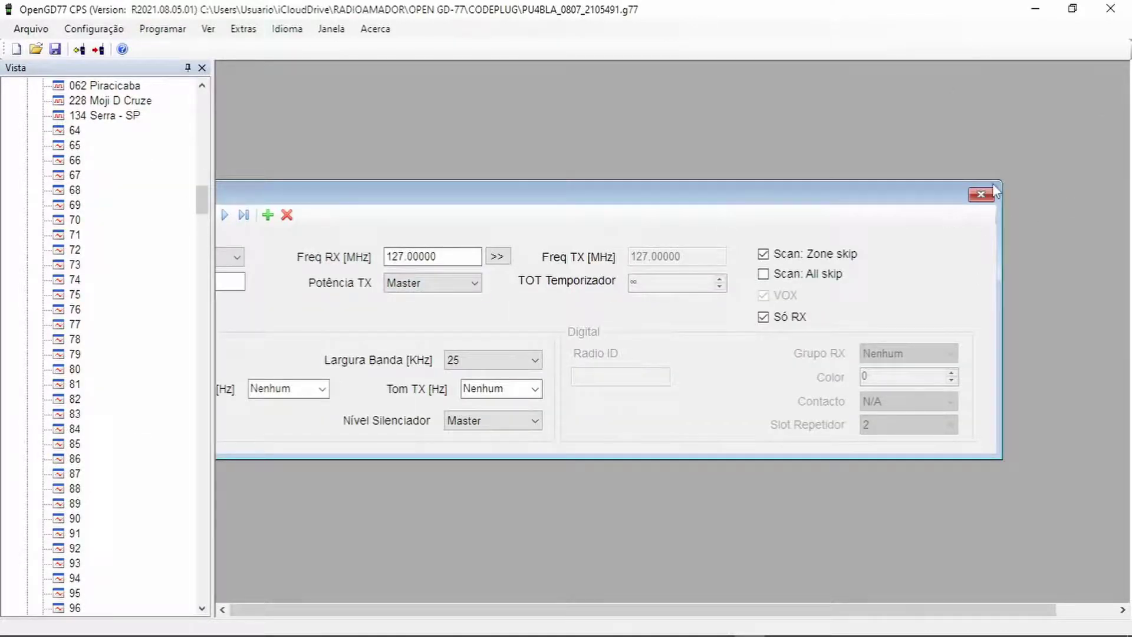
{"action": "left_click_drag", "start_coordinate": [695, 195], "coordinate": [974, 166]}
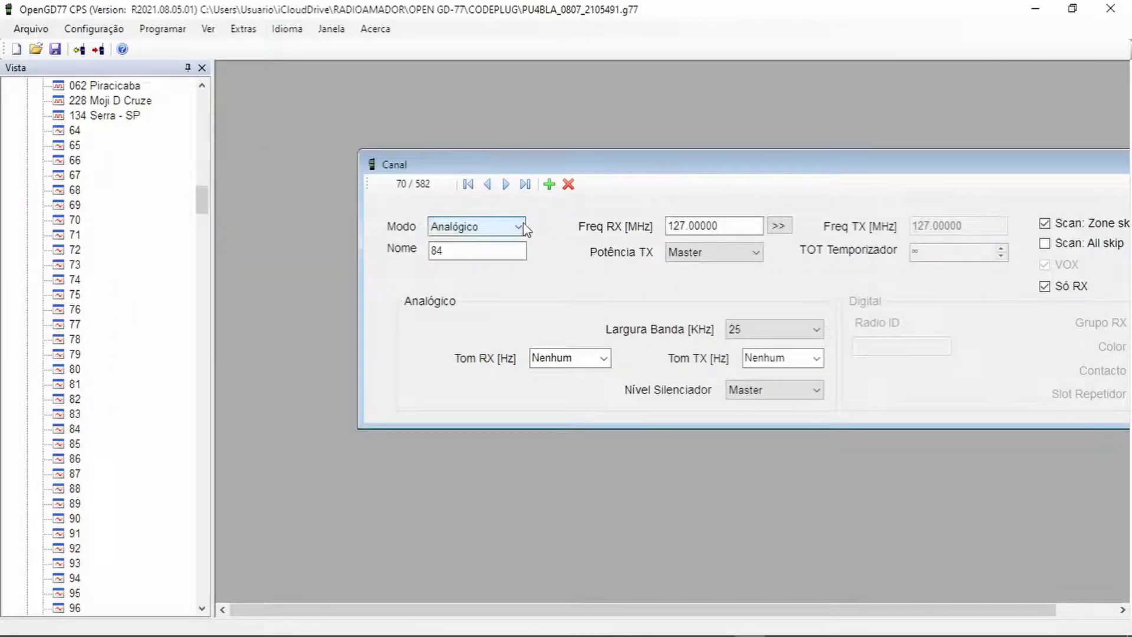
{"action": "left_click", "coordinate": [475, 227]}
{"action": "left_click", "coordinate": [478, 258]}
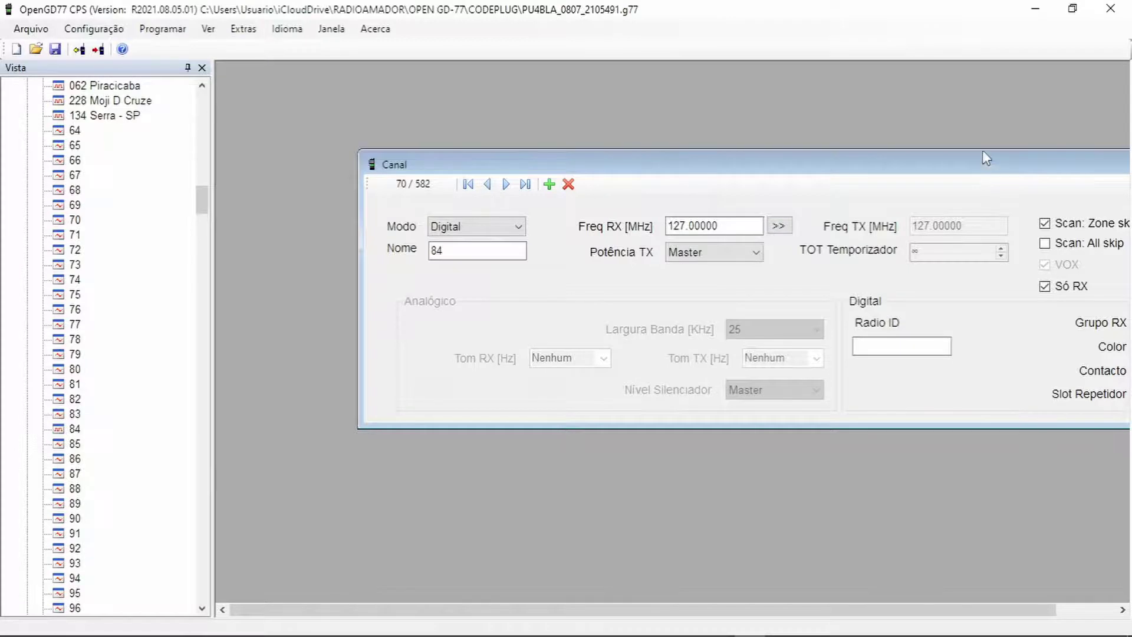
{"action": "left_click_drag", "start_coordinate": [986, 158], "coordinate": [786, 191]}
{"action": "left_click", "coordinate": [1064, 196]}
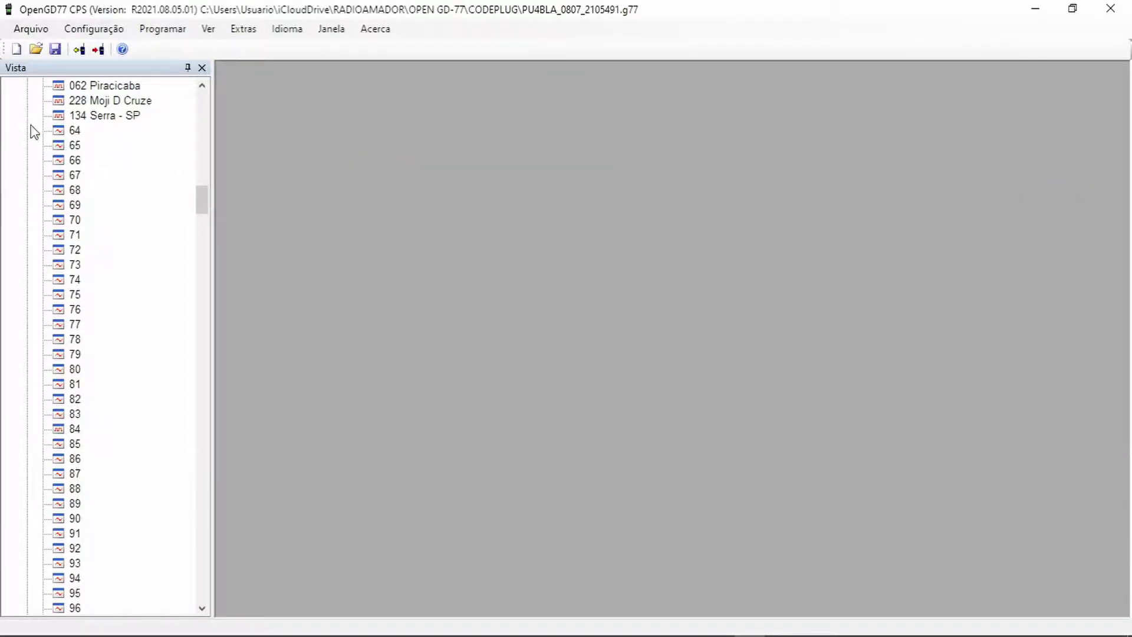
- Open channel 64 and examine its frequency, power, contact and repeater slot settings
{"action": "double_click", "coordinate": [75, 132]}
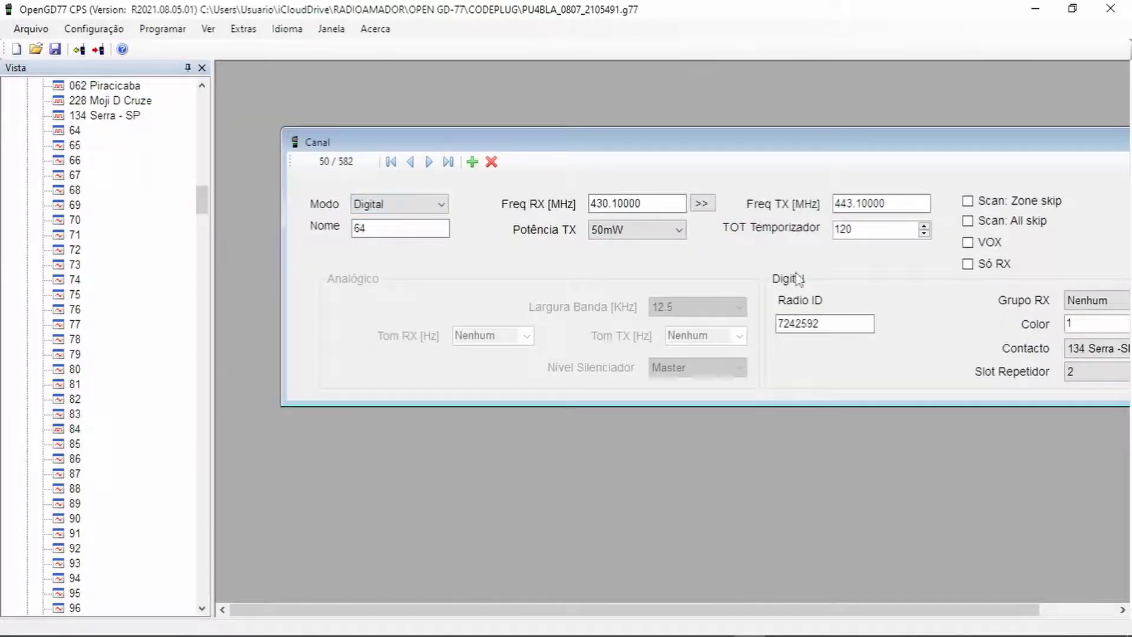
{"action": "left_click_drag", "start_coordinate": [954, 148], "coordinate": [801, 119]}
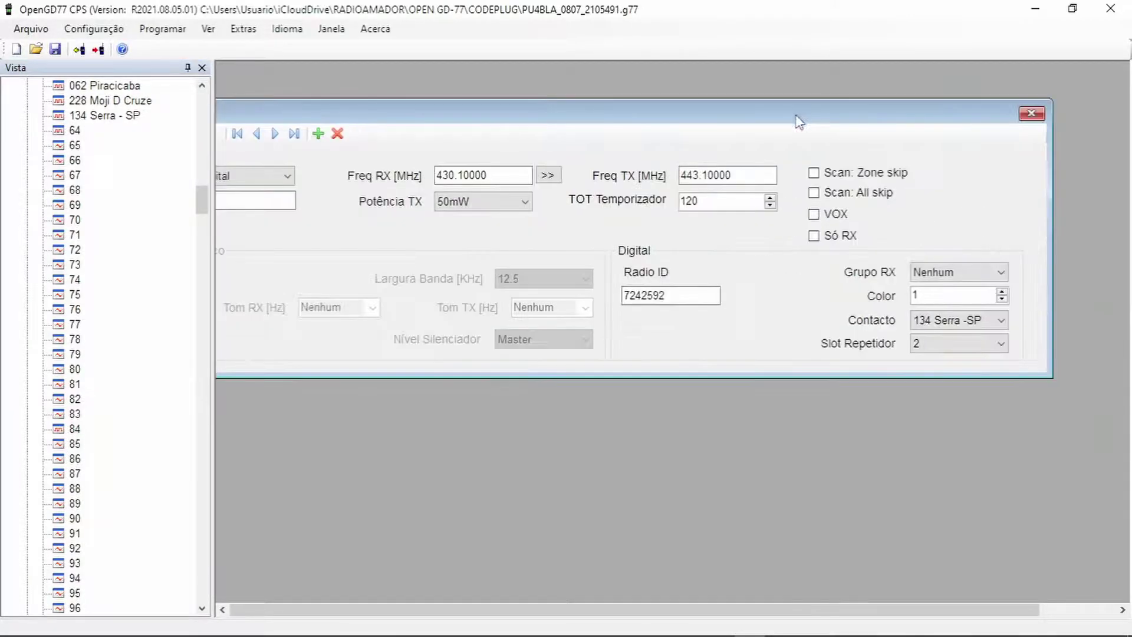
{"action": "left_click_drag", "start_coordinate": [735, 105], "coordinate": [774, 122]}
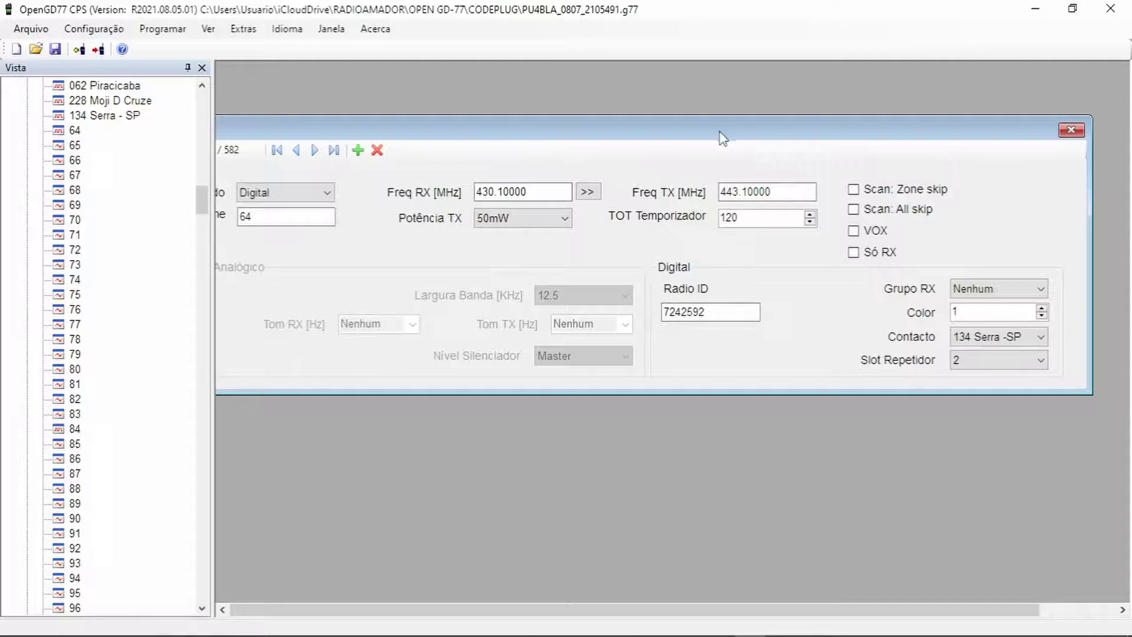
{"action": "left_click_drag", "start_coordinate": [720, 136], "coordinate": [694, 172]}
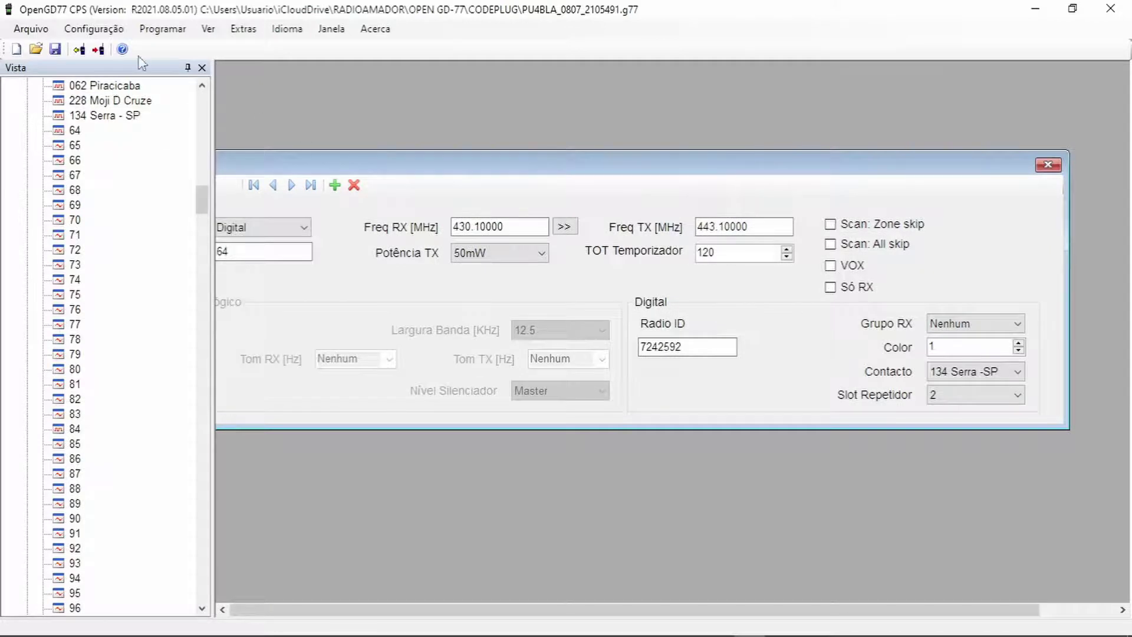
{"action": "left_click_drag", "start_coordinate": [440, 166], "coordinate": [482, 157]}
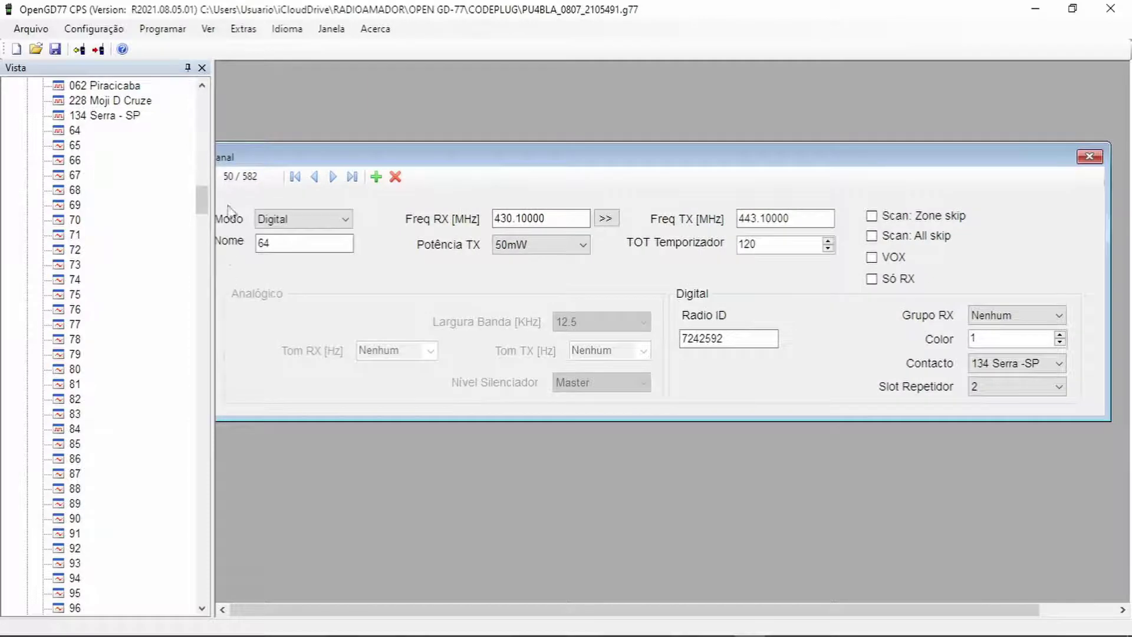
- Add a new group call contact to the digital contacts
{"action": "left_click_drag", "start_coordinate": [203, 204], "coordinate": [236, 77]}
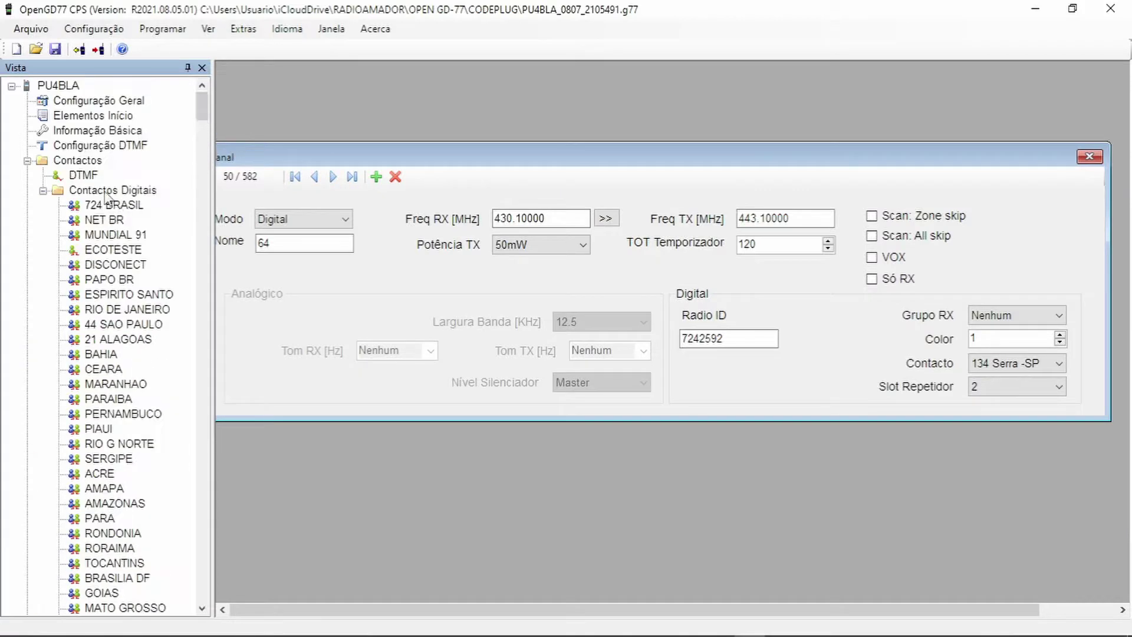
{"action": "left_click", "coordinate": [106, 191]}
{"action": "right_click", "coordinate": [106, 194]}
{"action": "mouse_move", "coordinate": [154, 200]}
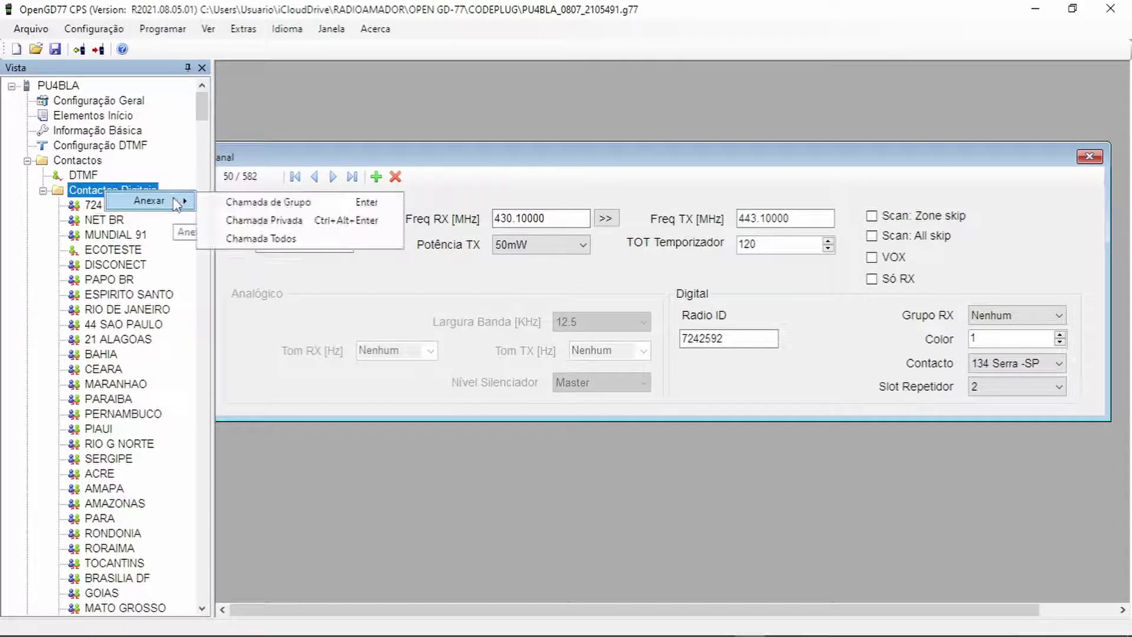
{"action": "left_click", "coordinate": [254, 202]}
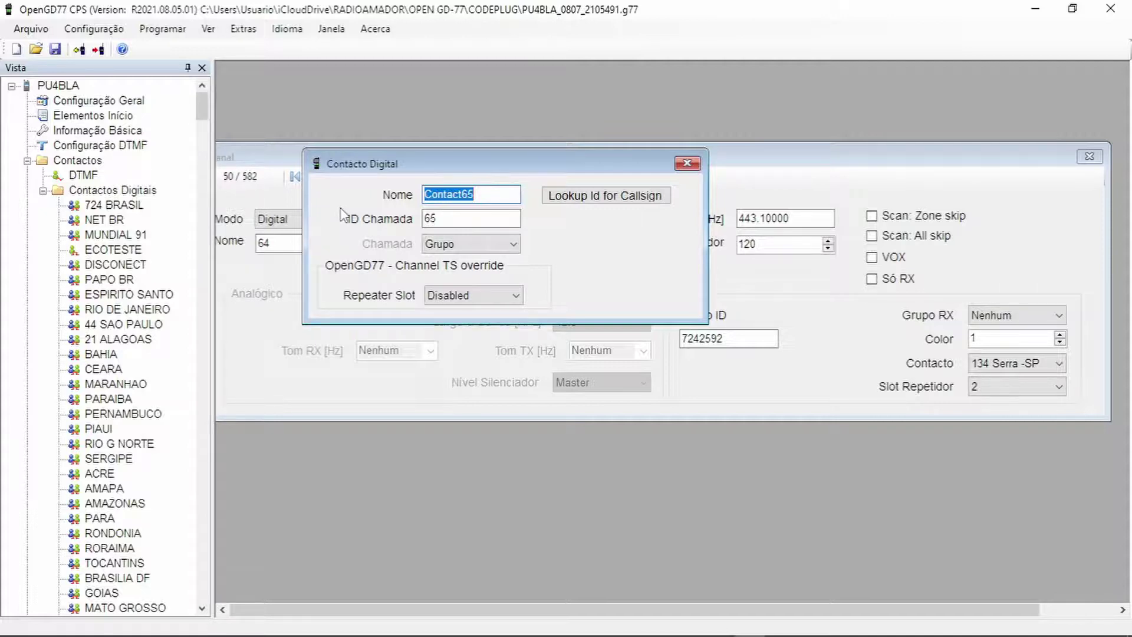
- Name the new contact 040 S Jose, with call ID 724040 and repeater slot TS 2, and close it
{"action": "type", "text": "040 "}
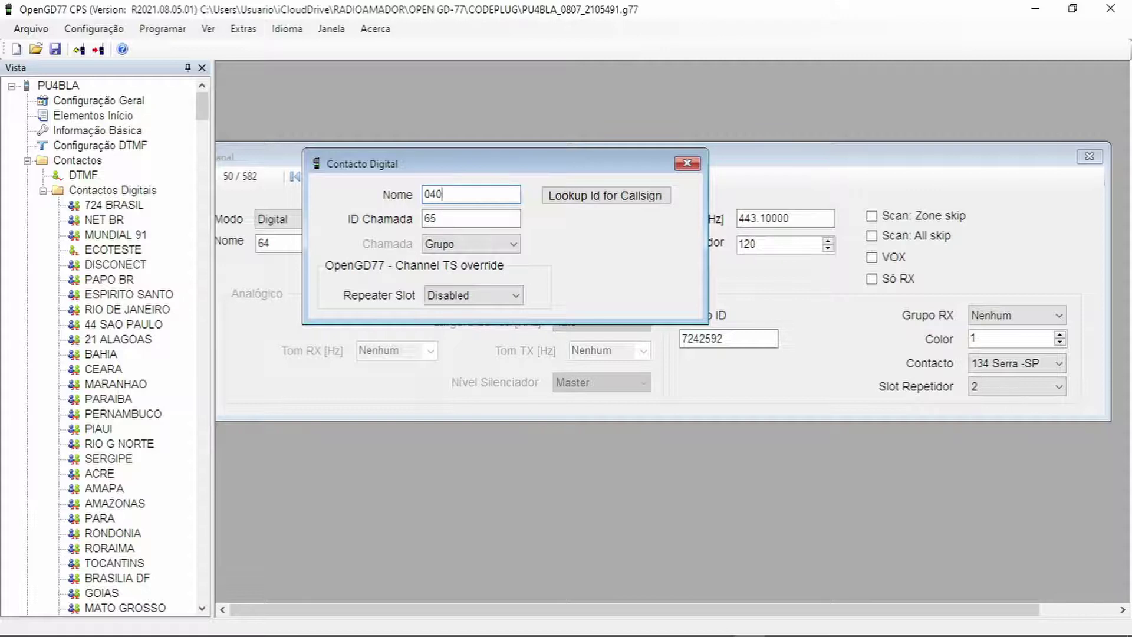
{"action": "type", "text": "S Jose"}
{"action": "left_click", "coordinate": [466, 219]}
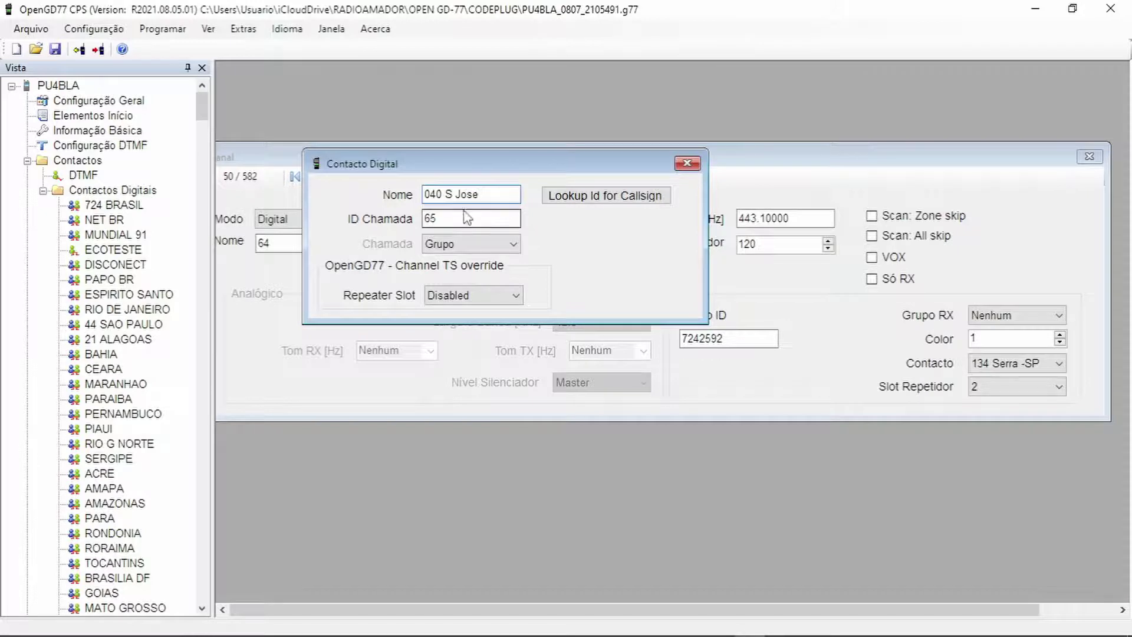
{"action": "double_click", "coordinate": [423, 221]}
{"action": "type", "text": "724040"}
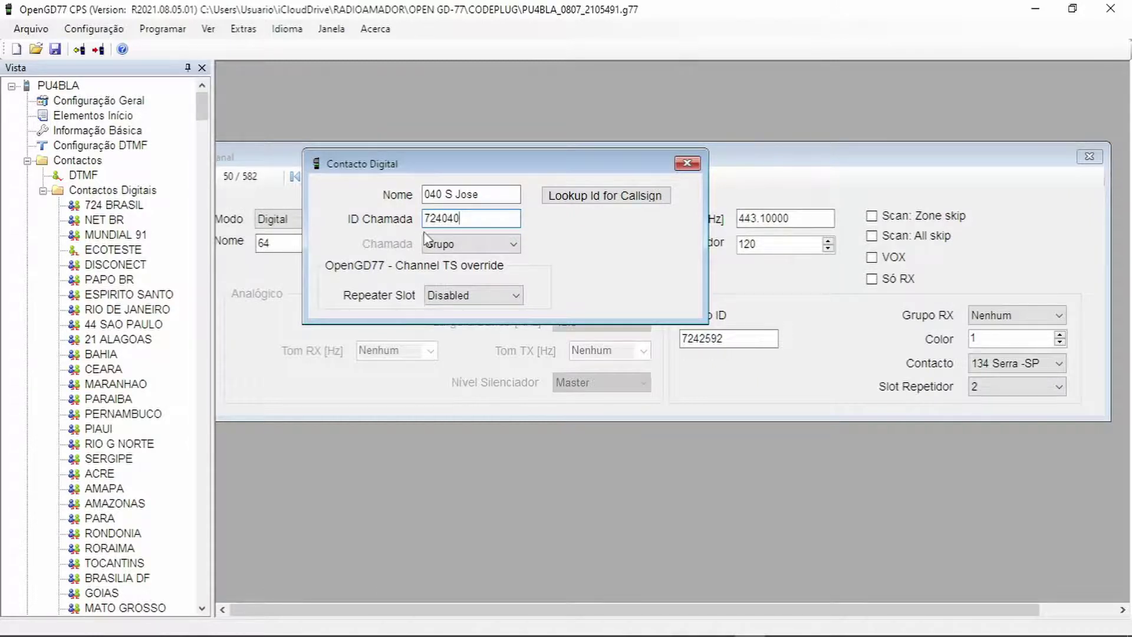
{"action": "left_click", "coordinate": [516, 293]}
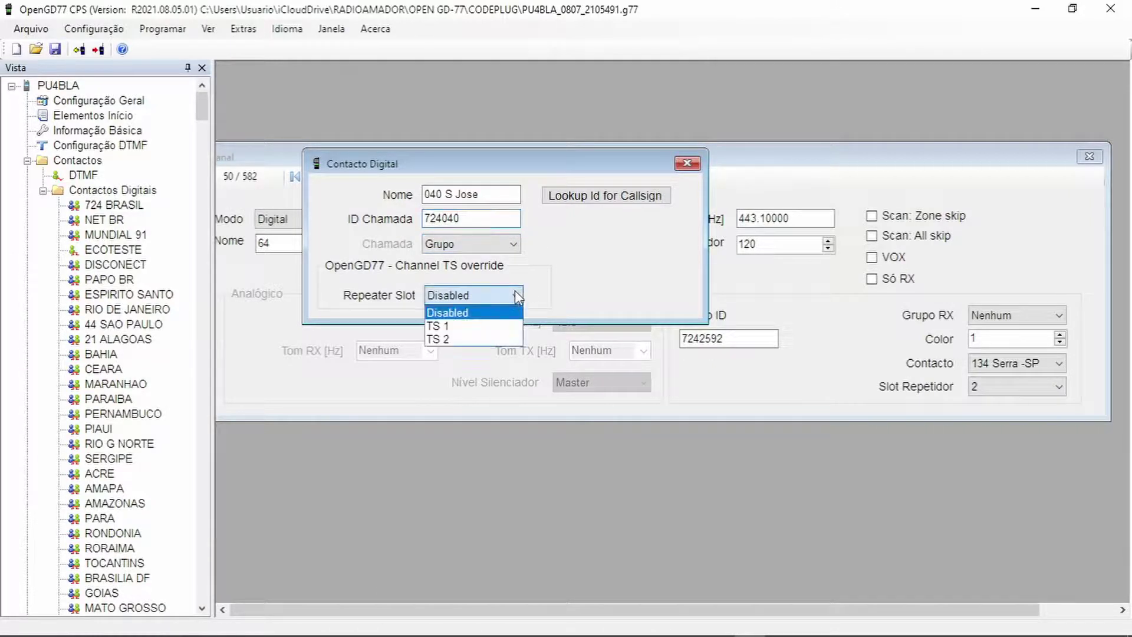
{"action": "left_click", "coordinate": [458, 339]}
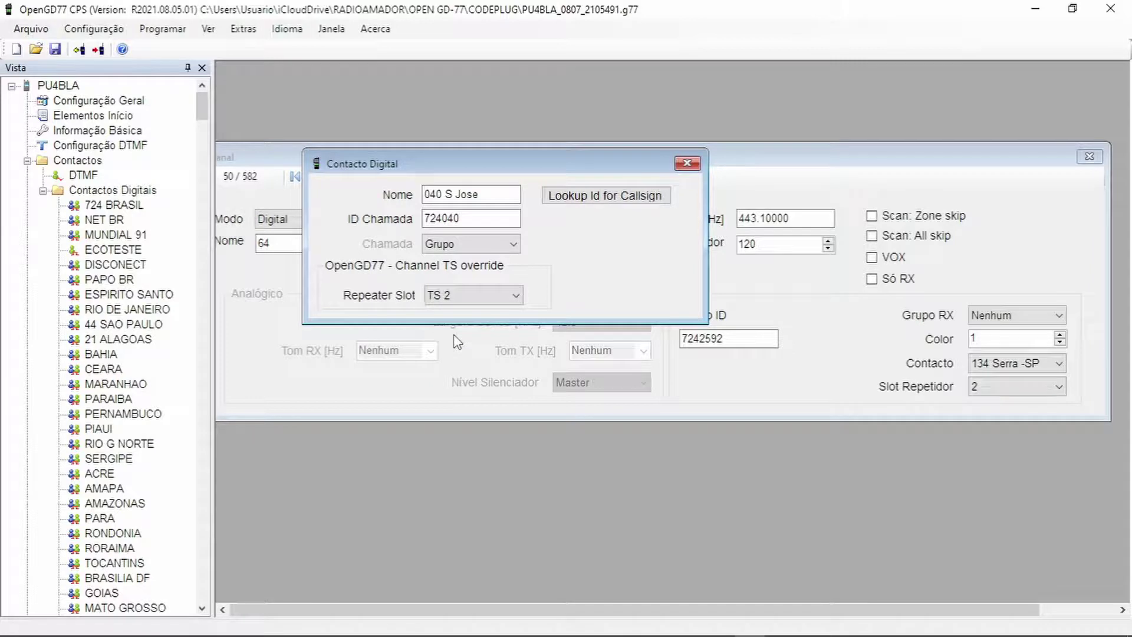
{"action": "left_click", "coordinate": [688, 165]}
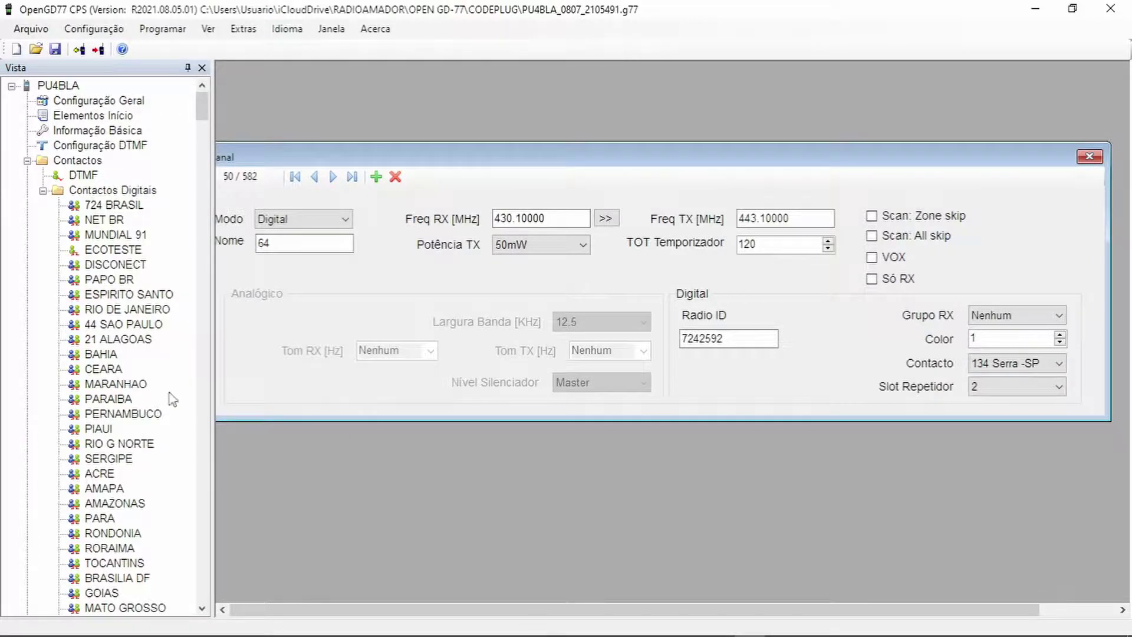
- Assign the digital contact 040 S Jose to channel 64
{"action": "scroll", "coordinate": [130, 361], "scroll_direction": "down", "scroll_amount": 4}
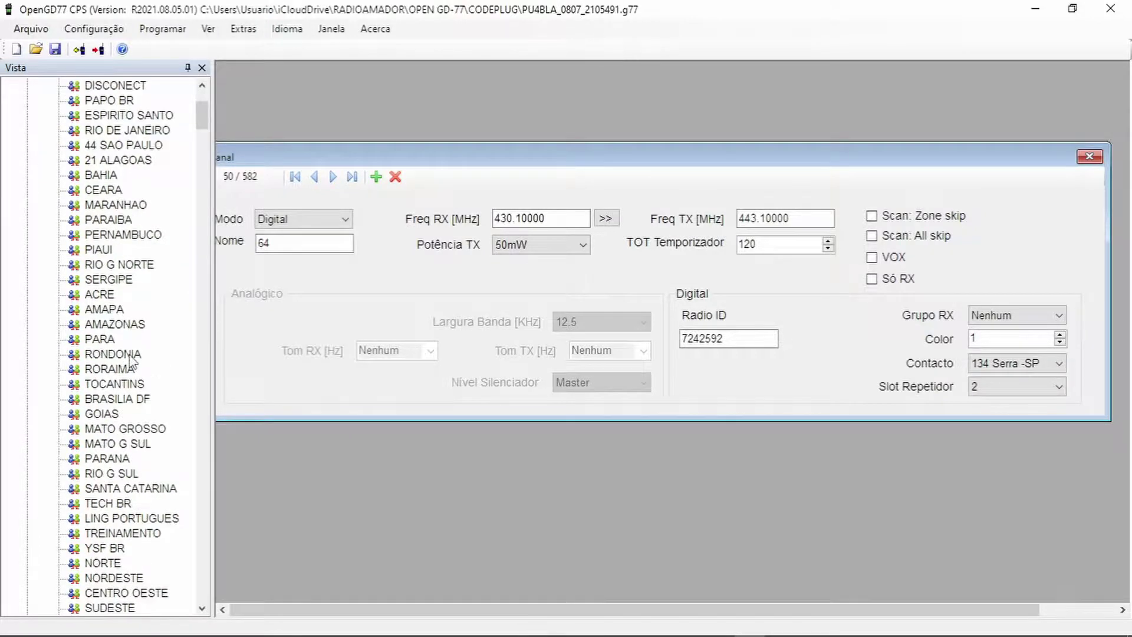
{"action": "left_click", "coordinate": [1090, 157]}
{"action": "scroll", "coordinate": [47, 334], "scroll_direction": "down", "scroll_amount": 14}
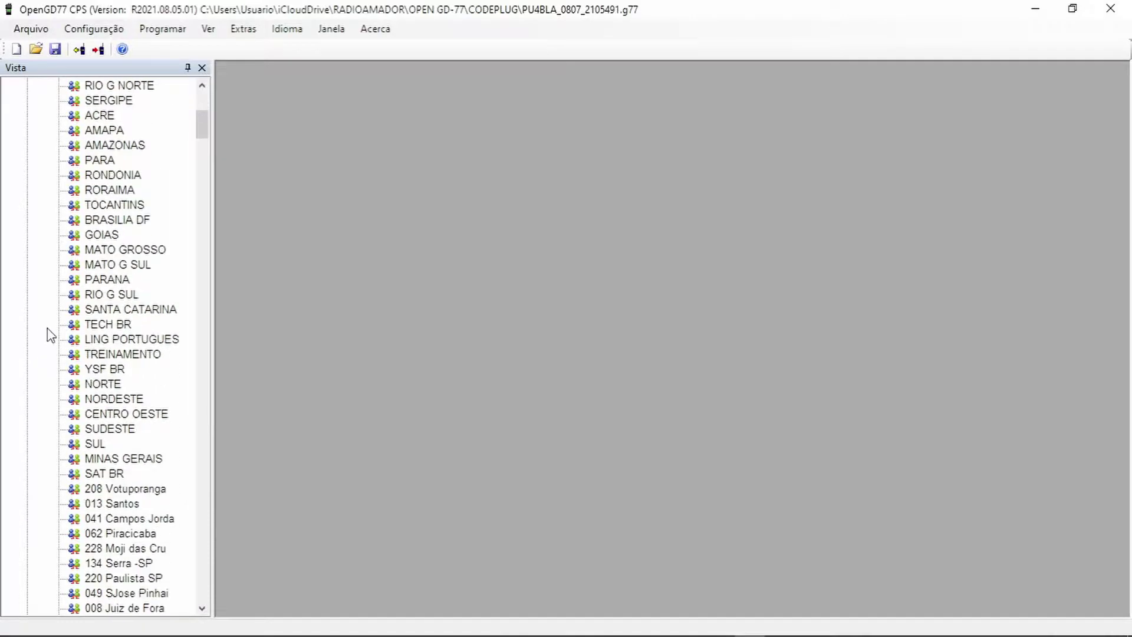
{"action": "scroll", "coordinate": [63, 345], "scroll_direction": "down", "scroll_amount": 5}
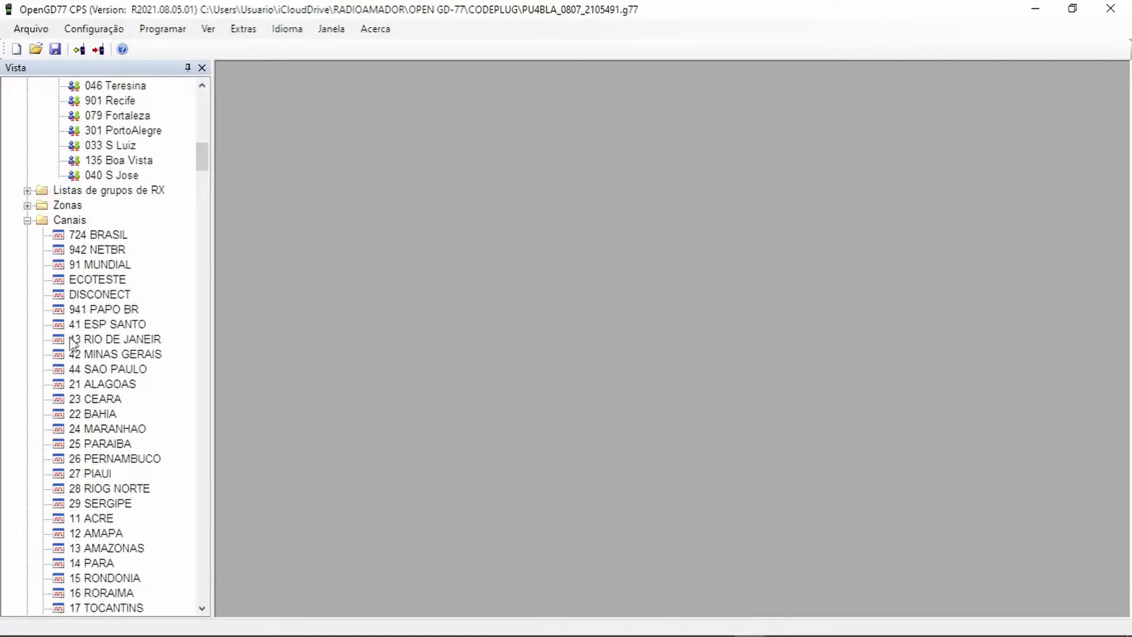
{"action": "scroll", "coordinate": [83, 341], "scroll_direction": "down", "scroll_amount": 5}
{"action": "scroll", "coordinate": [81, 339], "scroll_direction": "down", "scroll_amount": 9}
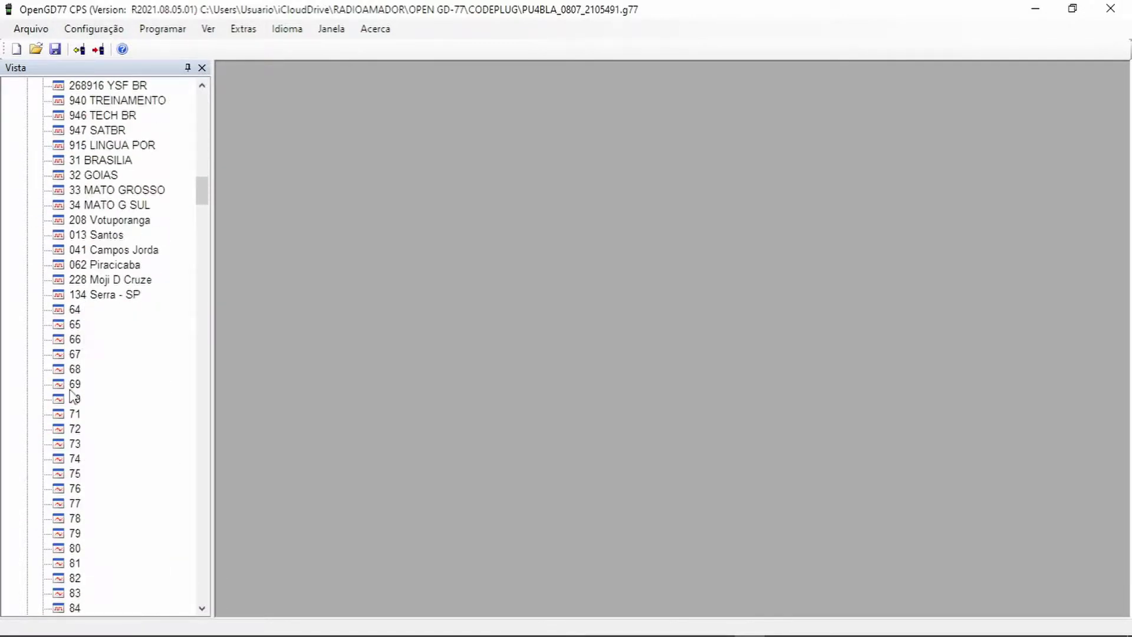
{"action": "left_click", "coordinate": [75, 309]}
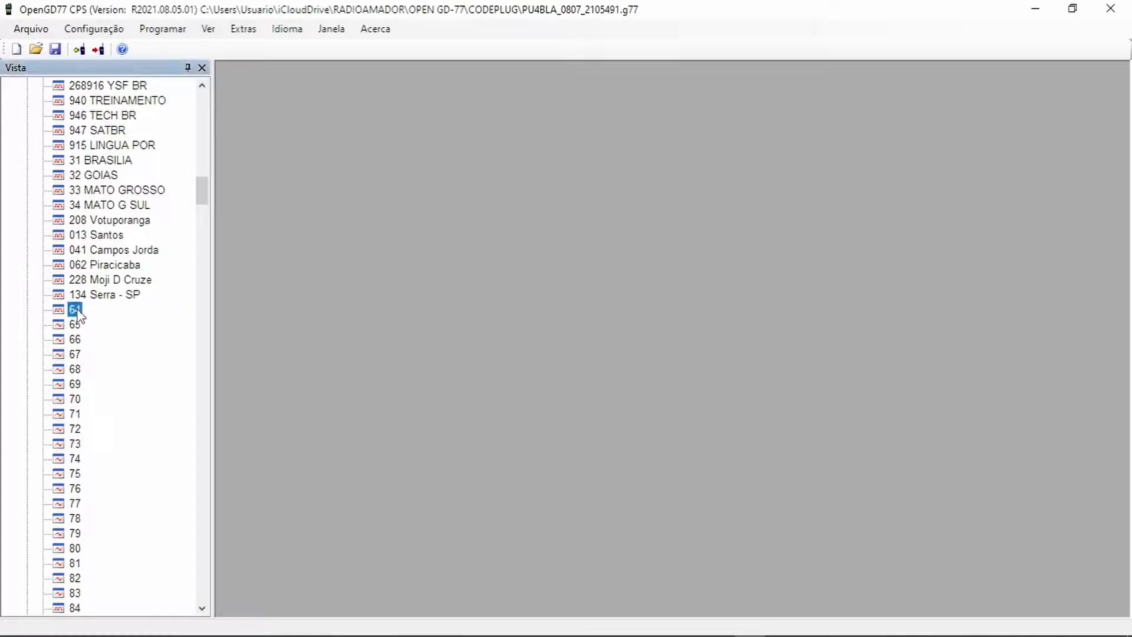
{"action": "double_click", "coordinate": [75, 309]}
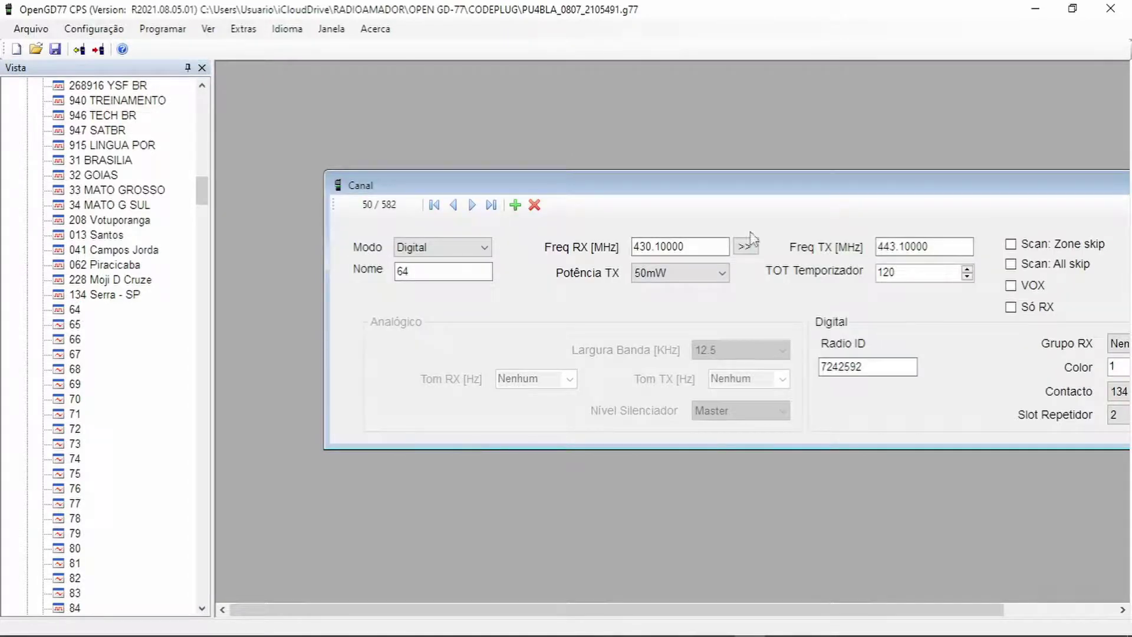
{"action": "left_click_drag", "start_coordinate": [837, 185], "coordinate": [588, 96]}
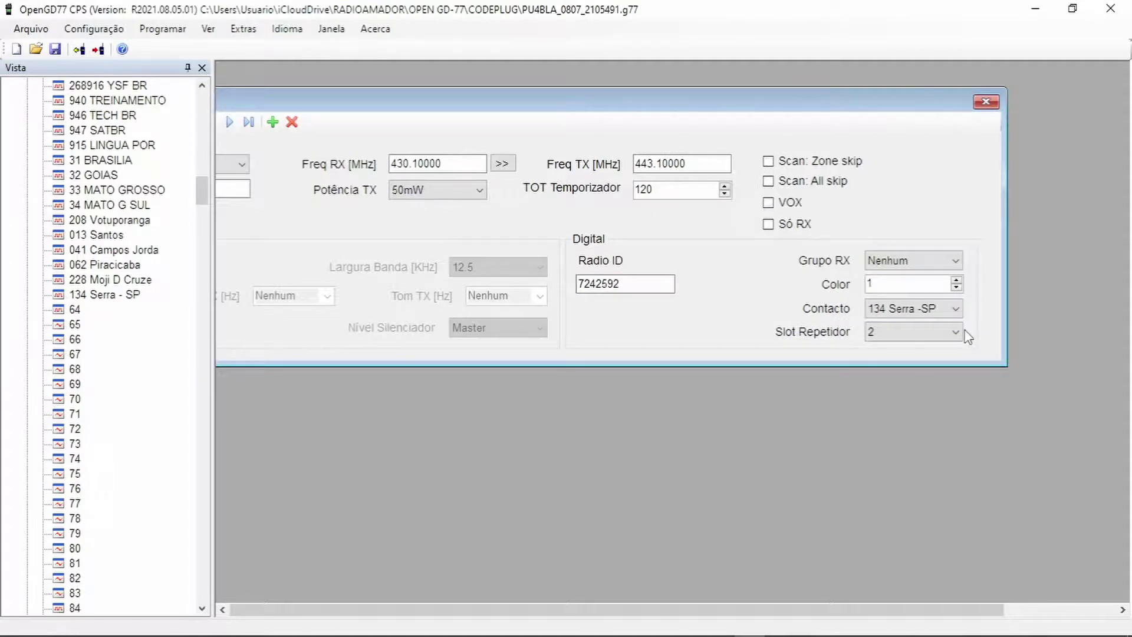
{"action": "left_click", "coordinate": [960, 311]}
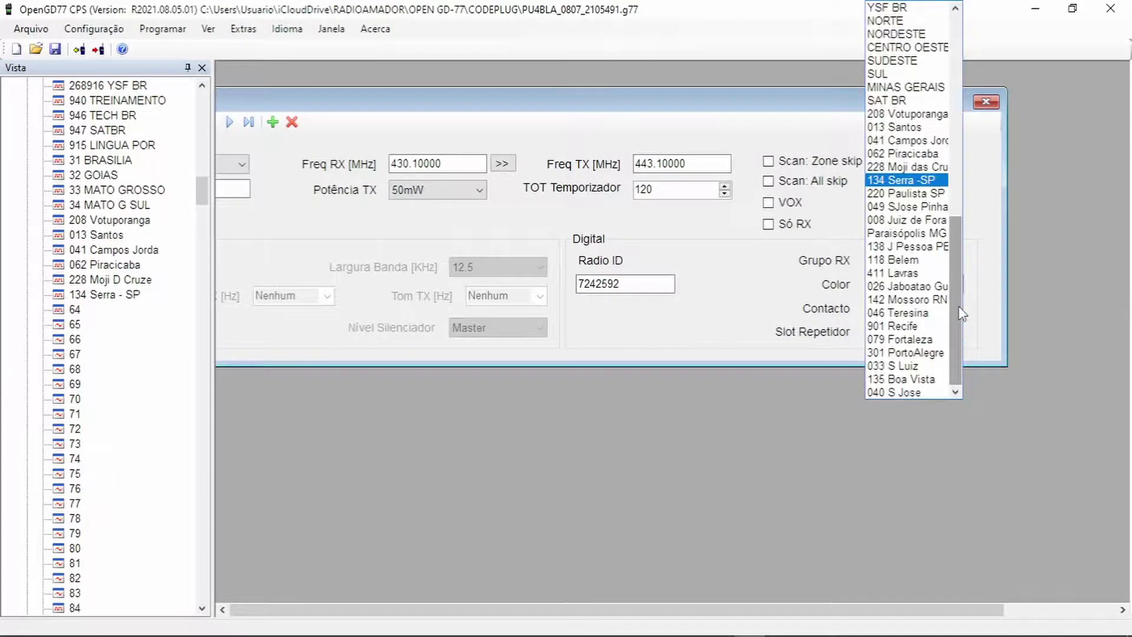
{"action": "left_click", "coordinate": [892, 393]}
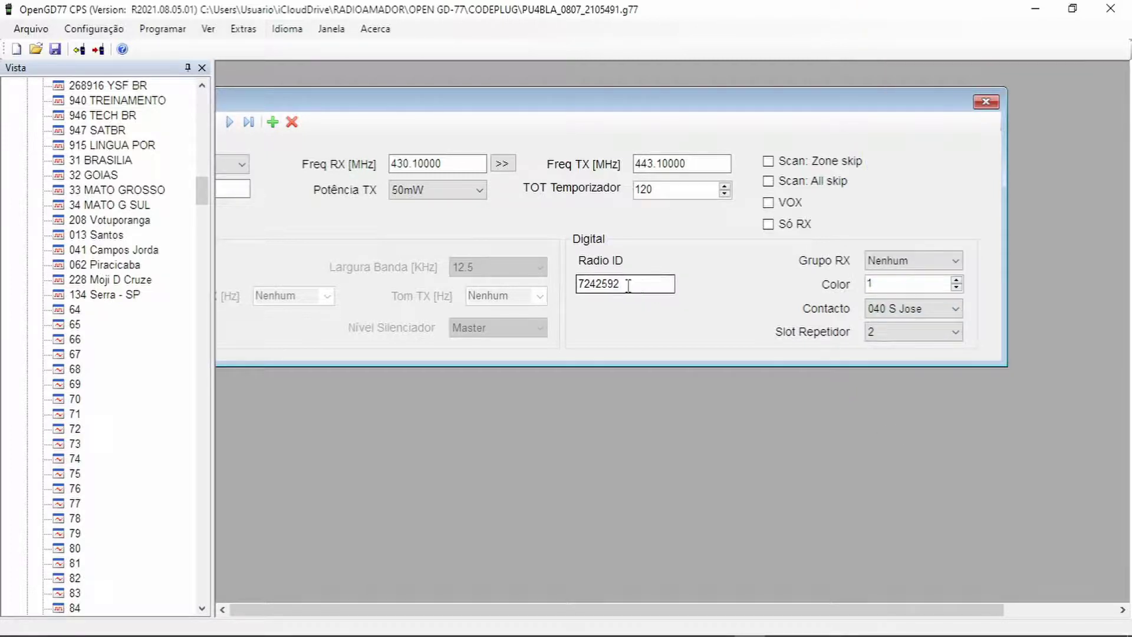
- Rename channel 64 as 040 S Jose and close its settings
{"action": "left_click_drag", "start_coordinate": [511, 104], "coordinate": [693, 134]}
{"action": "double_click", "coordinate": [383, 229]}
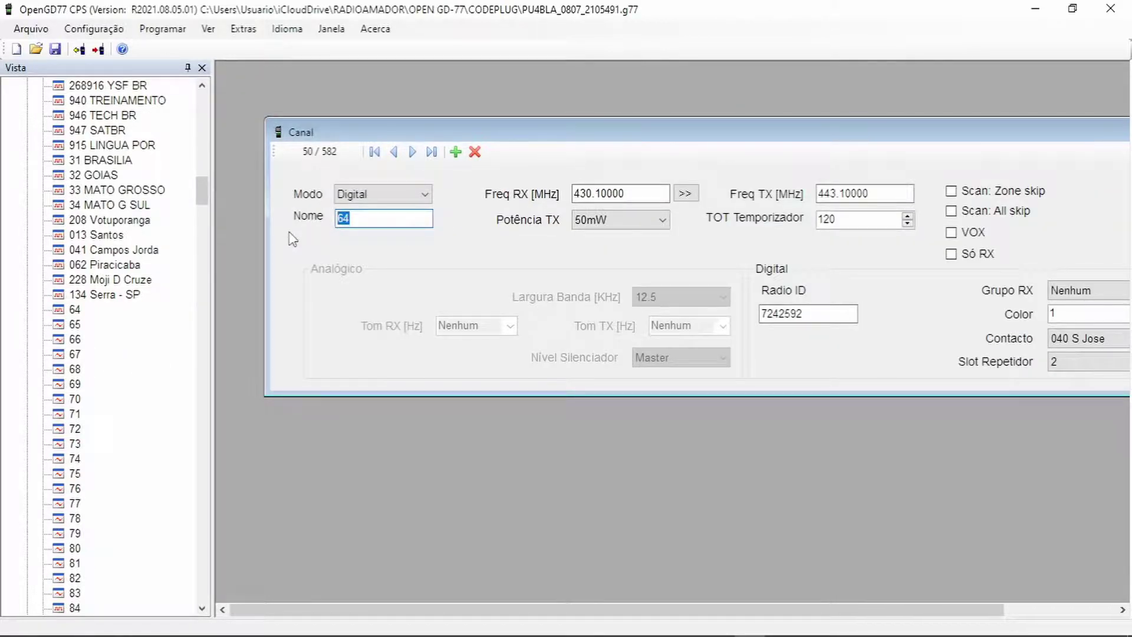
{"action": "type", "text": "040 S Jose"}
{"action": "left_click_drag", "start_coordinate": [803, 135], "coordinate": [656, 153]}
{"action": "left_click", "coordinate": [1024, 149]}
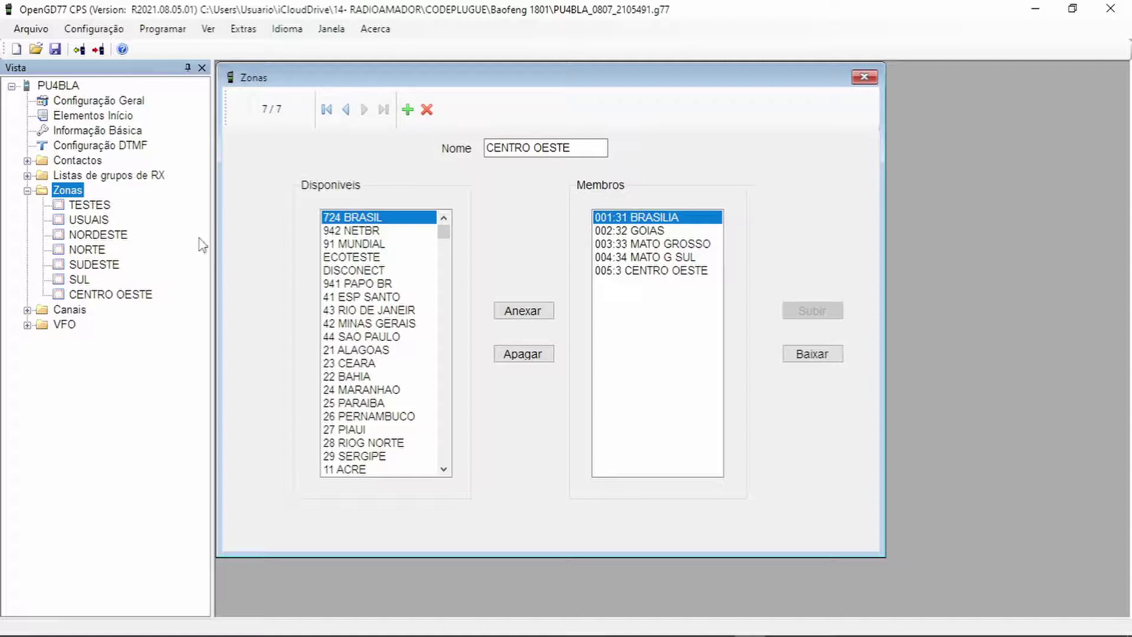
- Examine the member channels of the zones TESTES, USUAIS, NORDESTE, NORTE, SUDESTE, SUL and CENTRO OESTE
{"action": "left_click", "coordinate": [107, 211]}
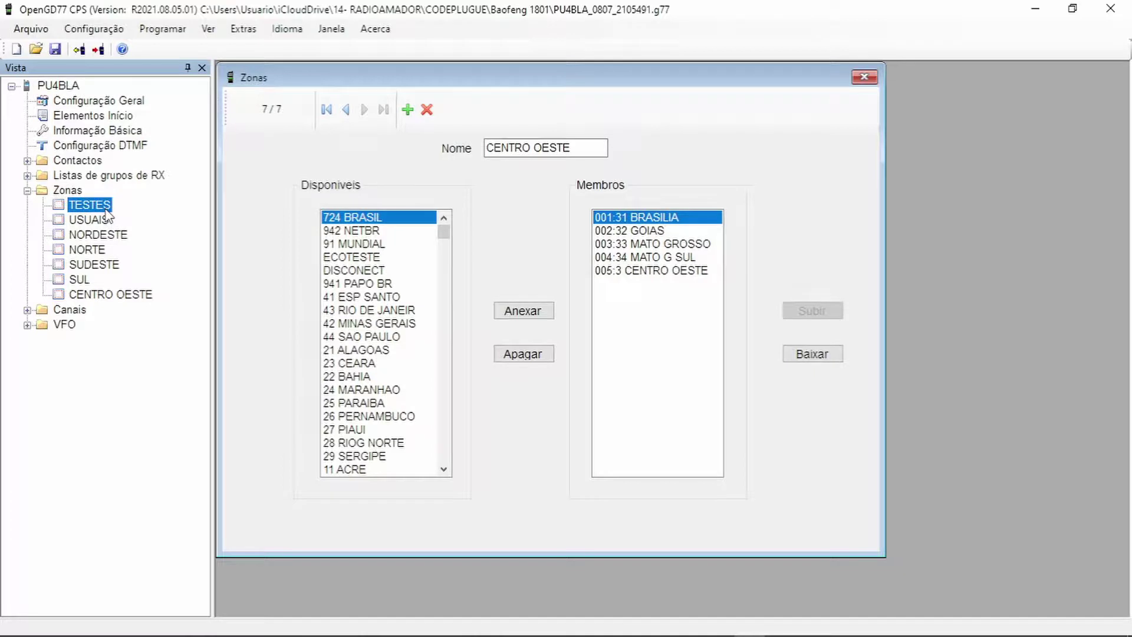
{"action": "double_click", "coordinate": [106, 209]}
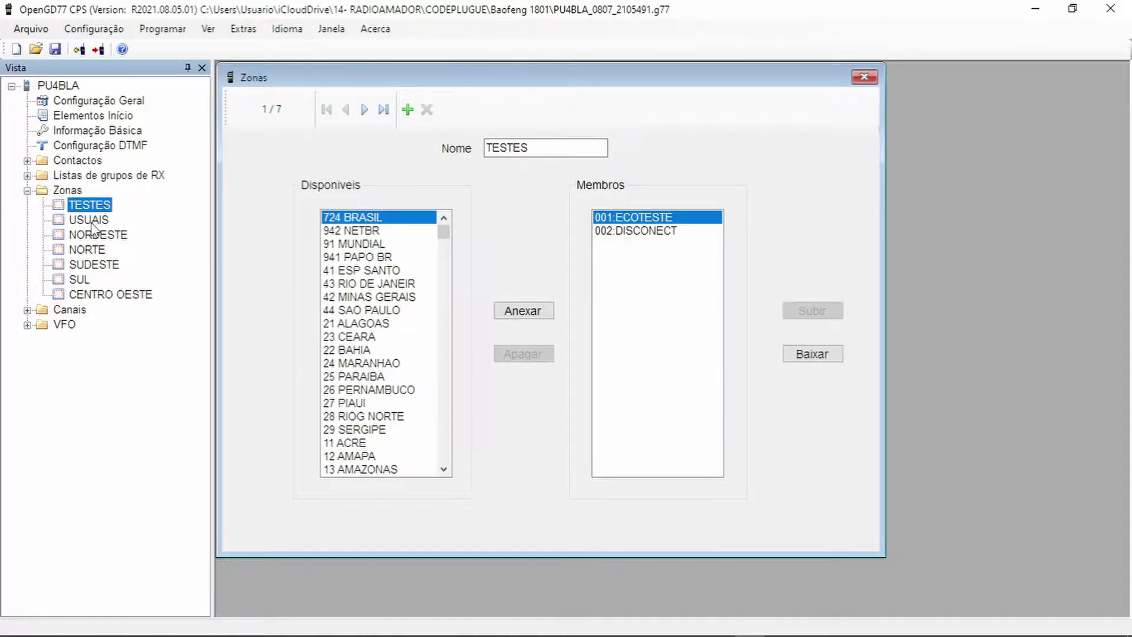
{"action": "double_click", "coordinate": [93, 223]}
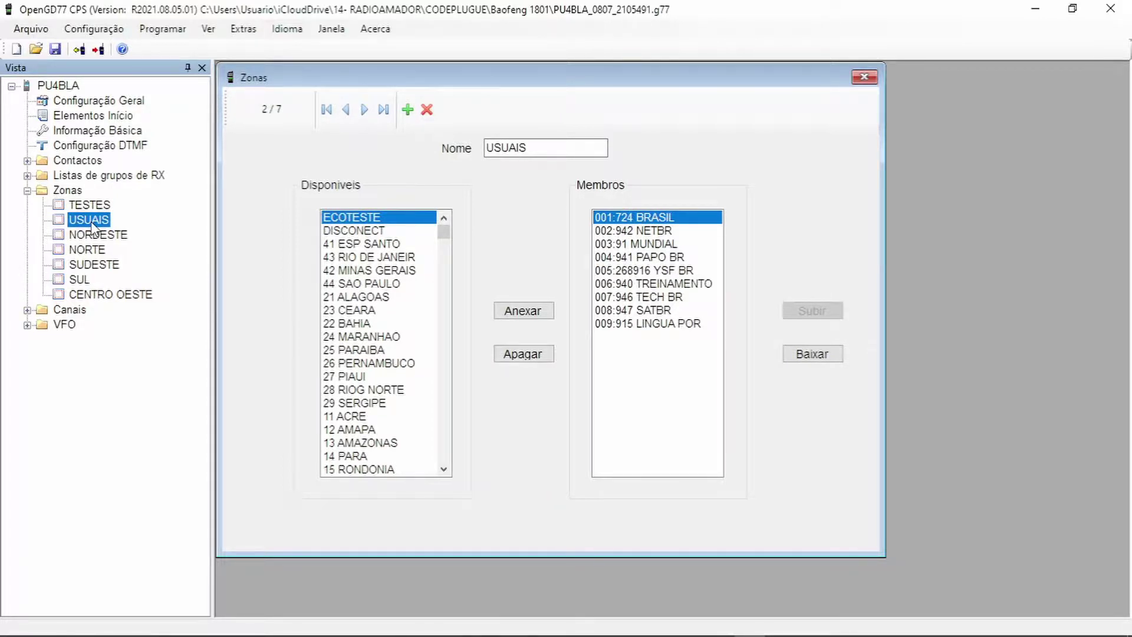
{"action": "double_click", "coordinate": [96, 235]}
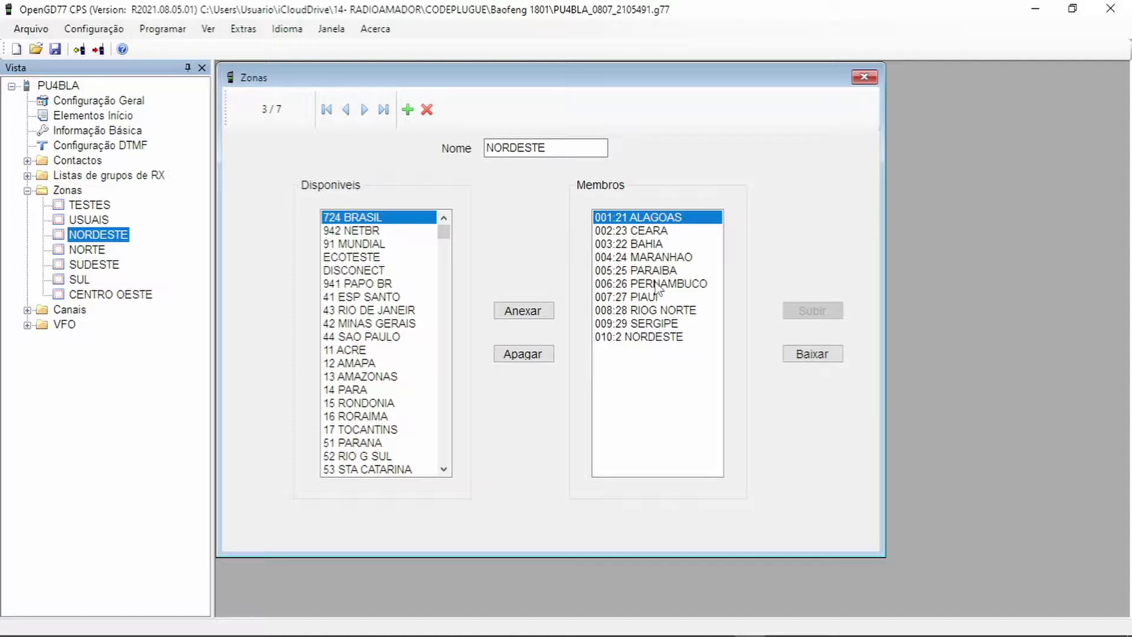
{"action": "left_click", "coordinate": [97, 247]}
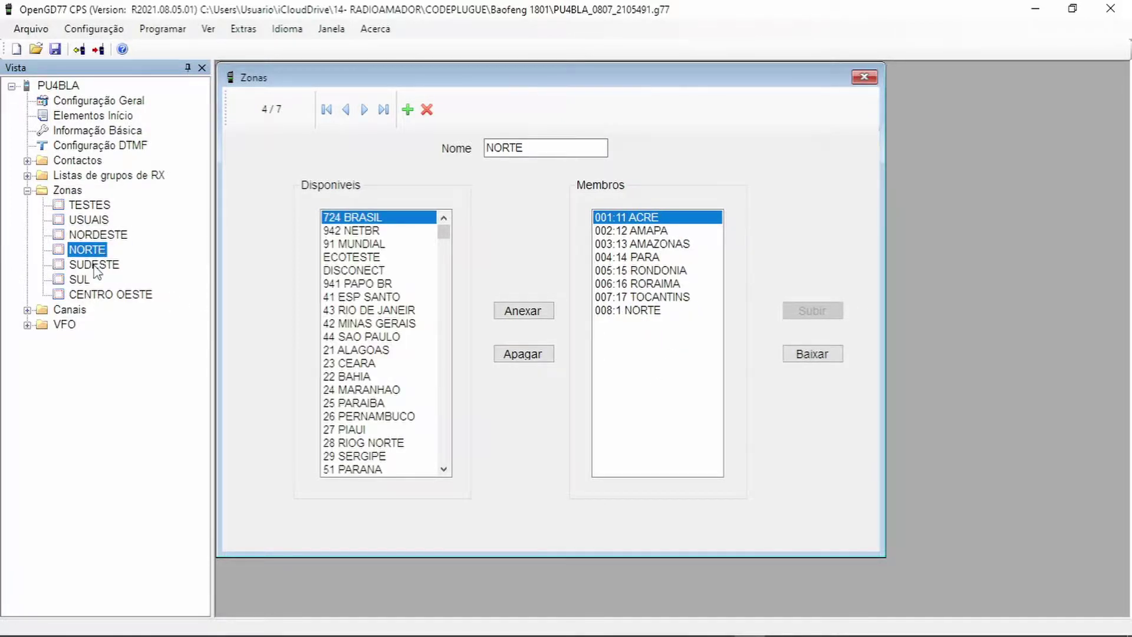
{"action": "left_click", "coordinate": [94, 265]}
{"action": "left_click", "coordinate": [72, 280]}
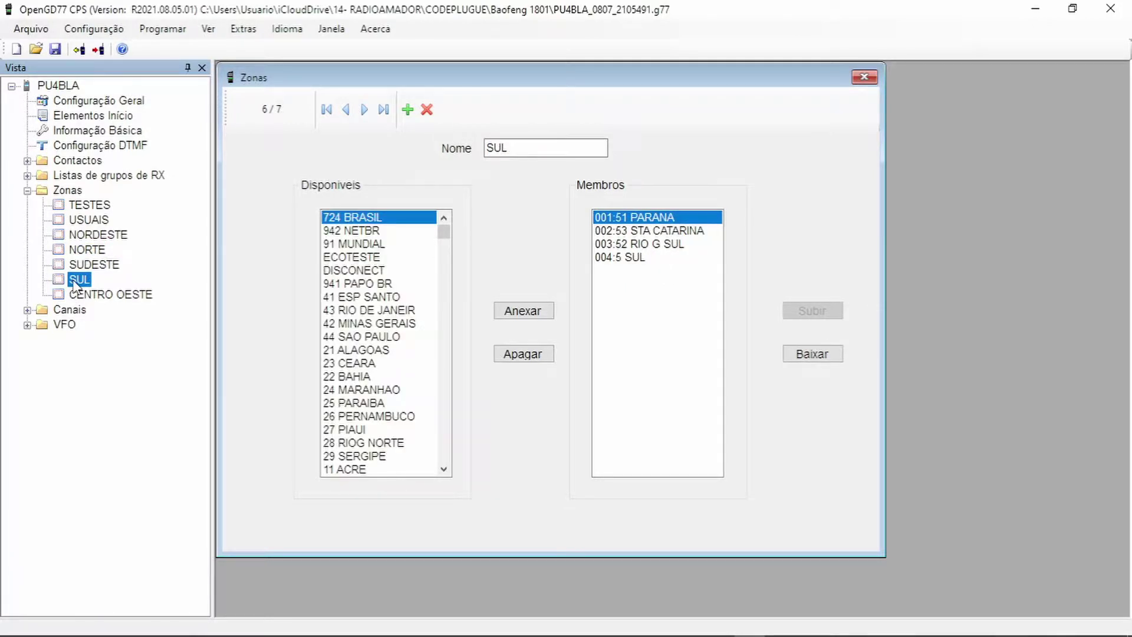
{"action": "left_click", "coordinate": [108, 297]}
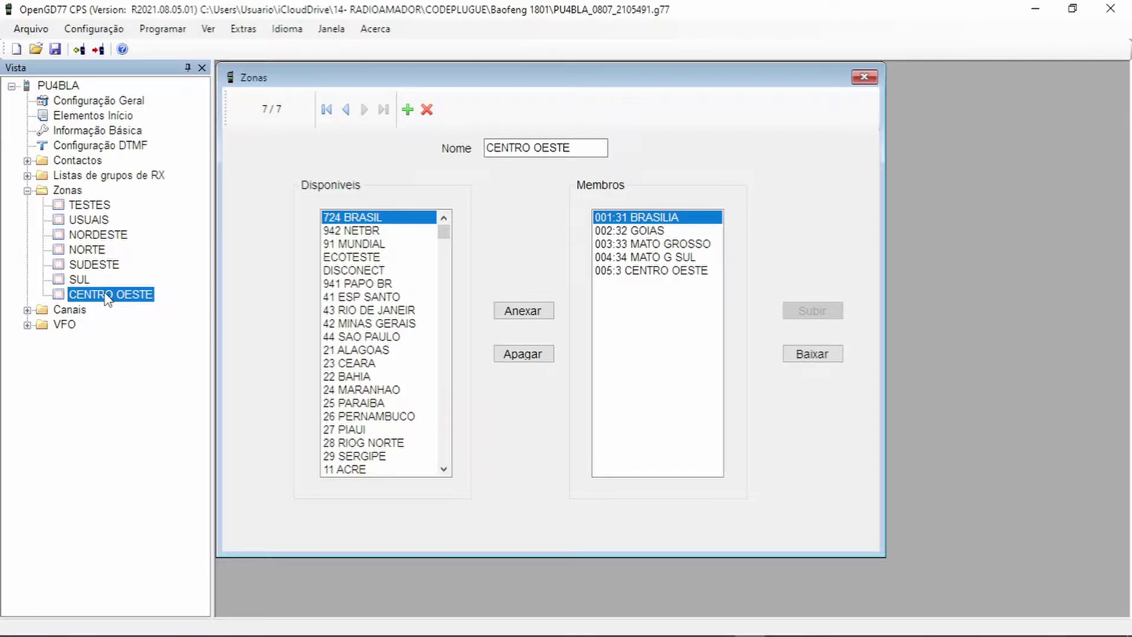
- Add a new zone to the codeplug and name it REPETIDOR
{"action": "left_click", "coordinate": [72, 193]}
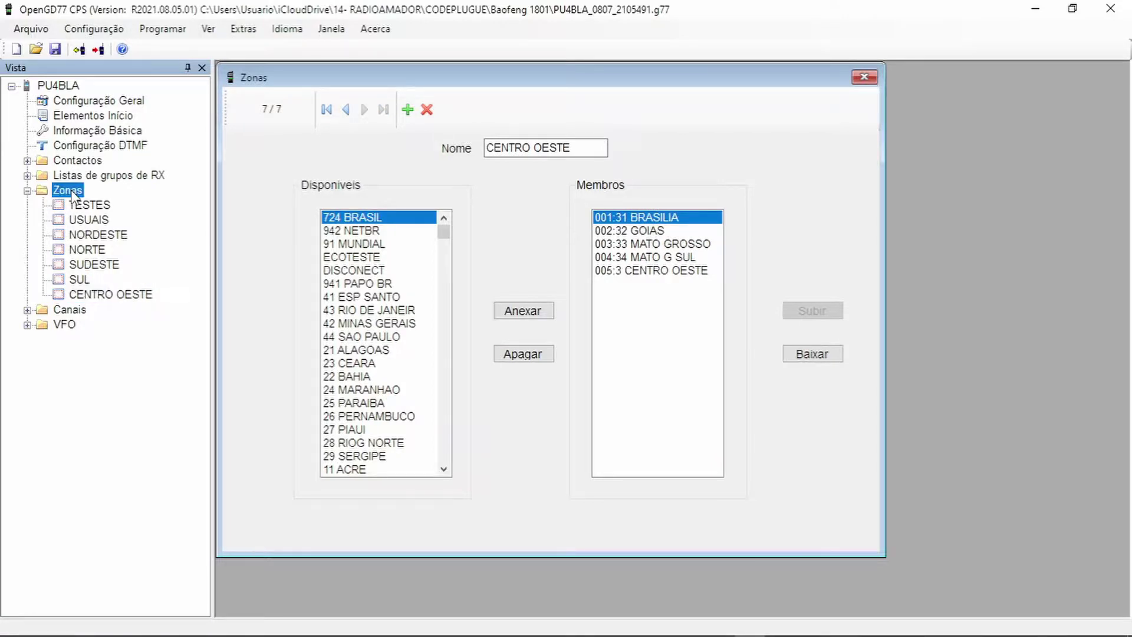
{"action": "right_click", "coordinate": [74, 195]}
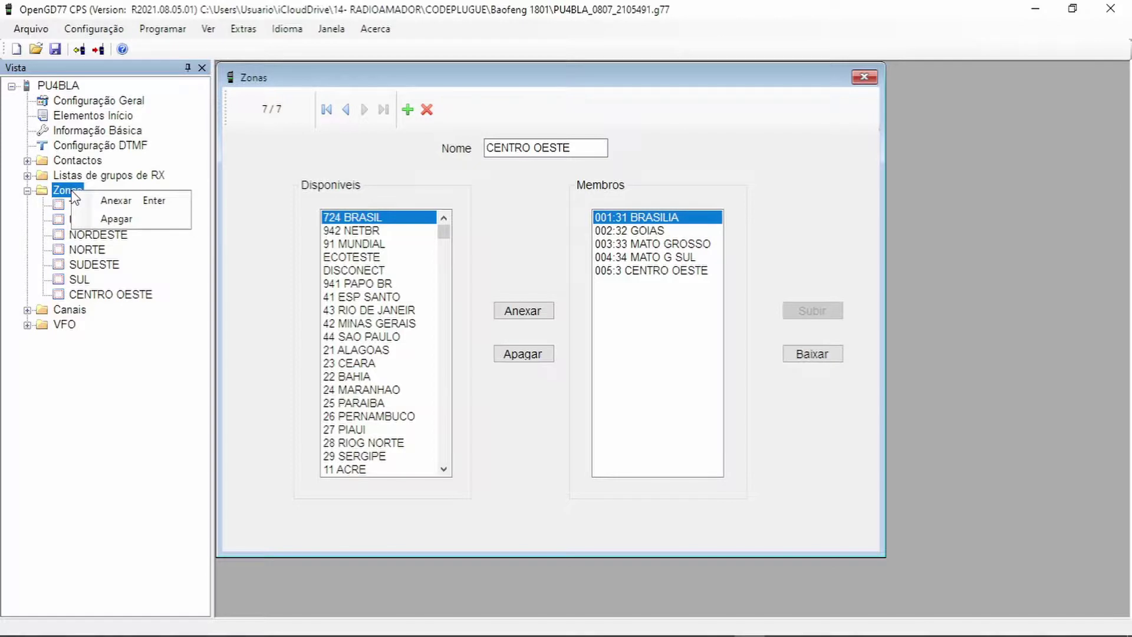
{"action": "left_click", "coordinate": [127, 201]}
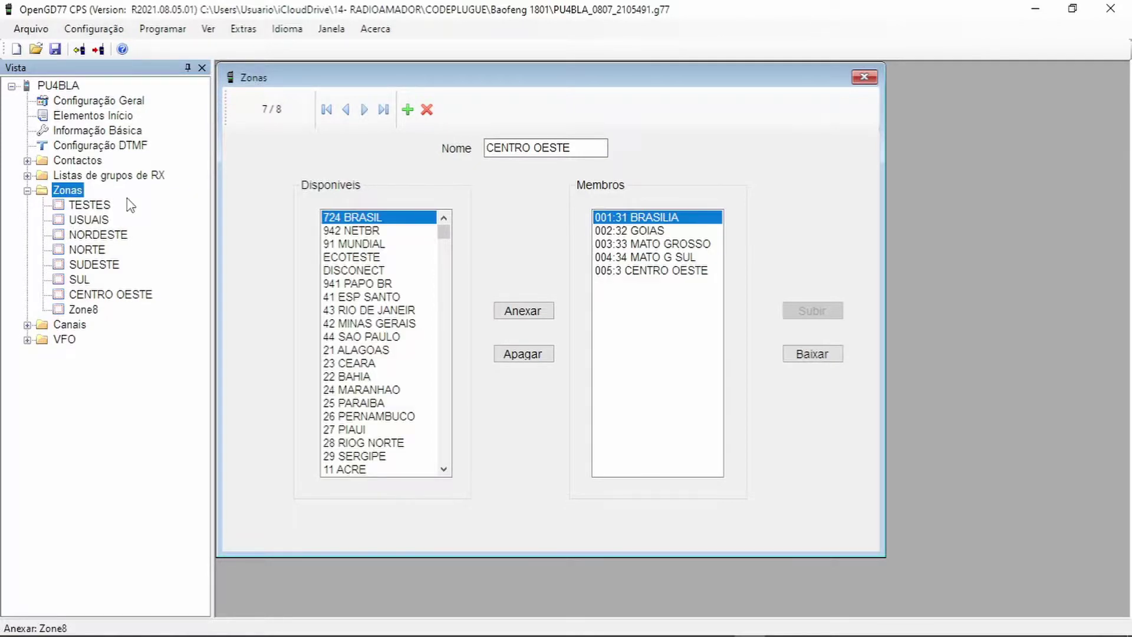
{"action": "left_click", "coordinate": [90, 314]}
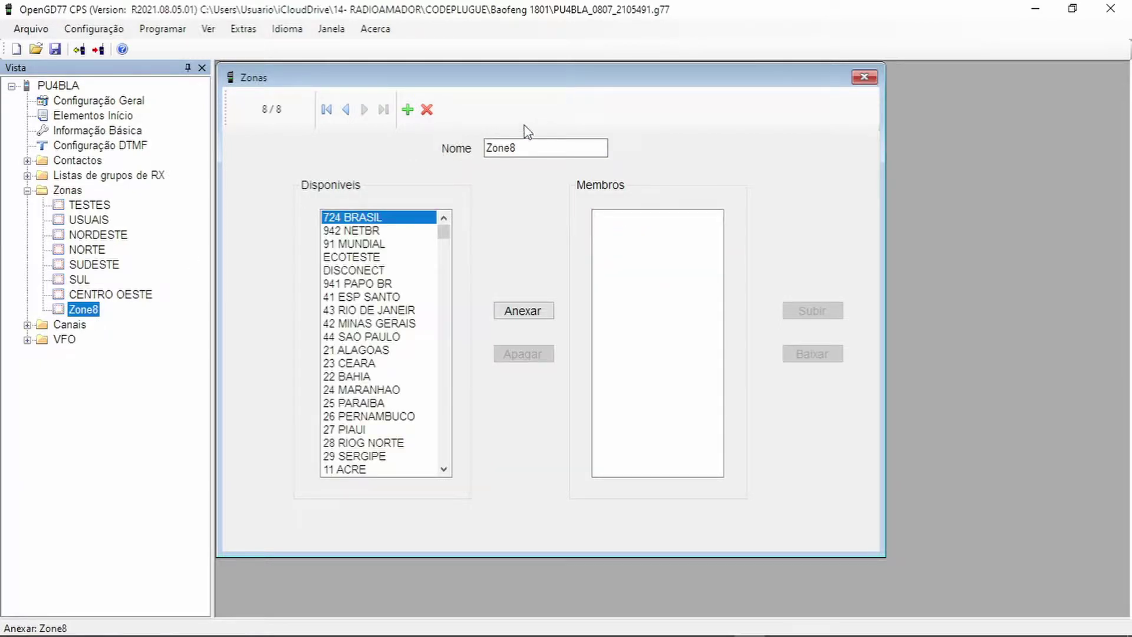
{"action": "double_click", "coordinate": [533, 152]}
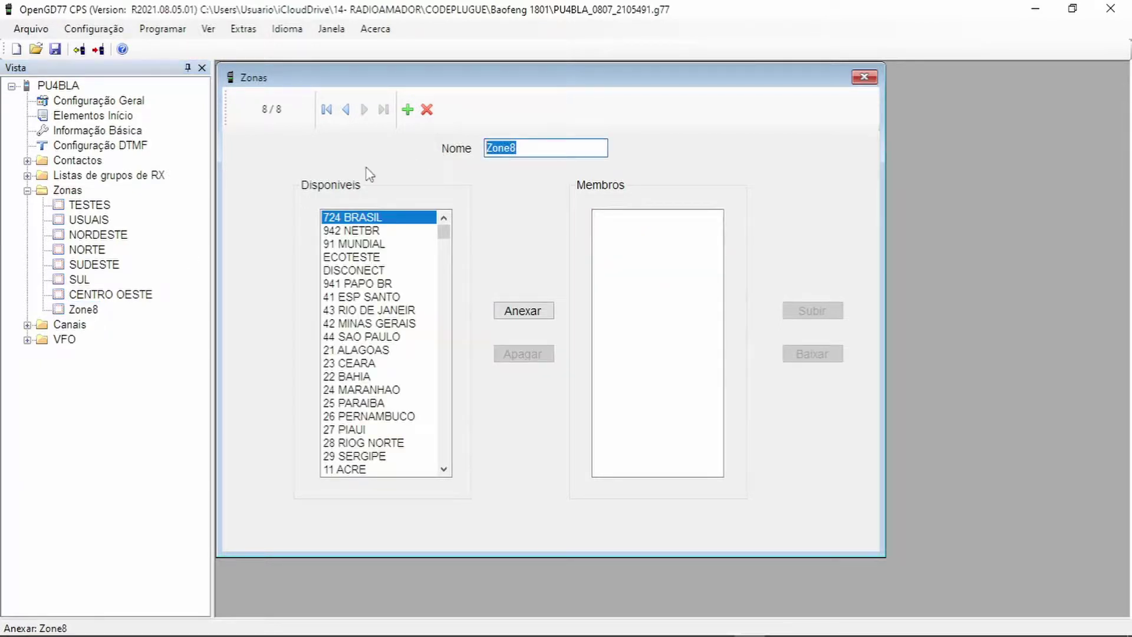
{"action": "type", "text": "REPETIDOR"}
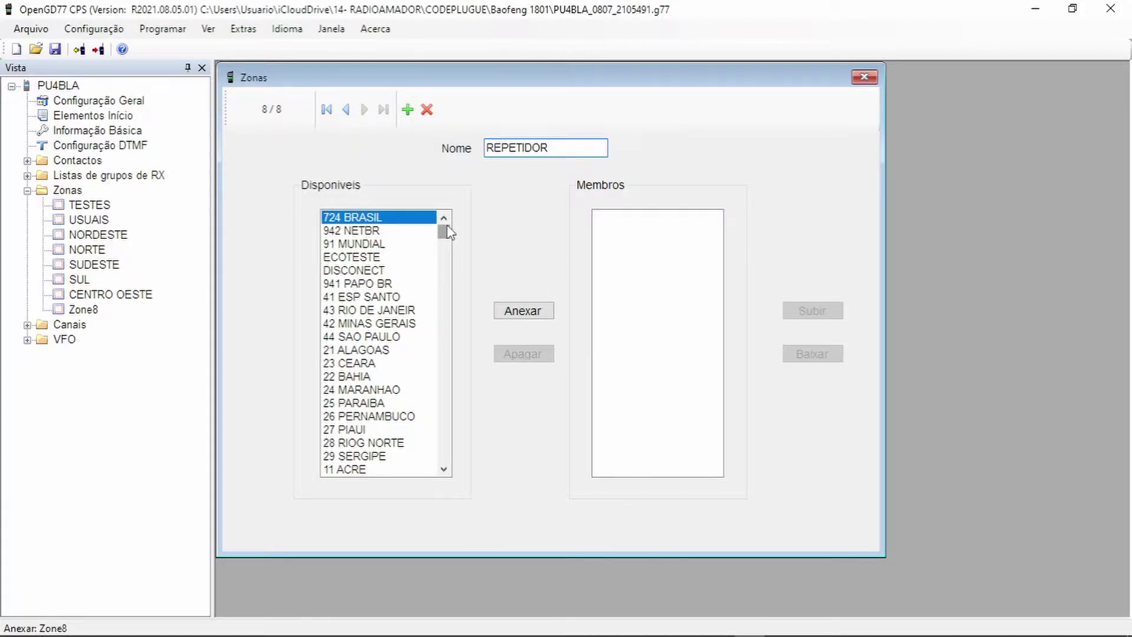
- Add the channels 040 S Jose, 134 Serra - SP and 228 Moji D Cruze as members of the REPETIDOR zone
{"action": "mouse_move", "coordinate": [447, 232]}
{"action": "left_mouse_down"}
{"action": "mouse_move", "coordinate": [448, 413]}
{"action": "mouse_move", "coordinate": [443, 245]}
{"action": "left_mouse_up"}
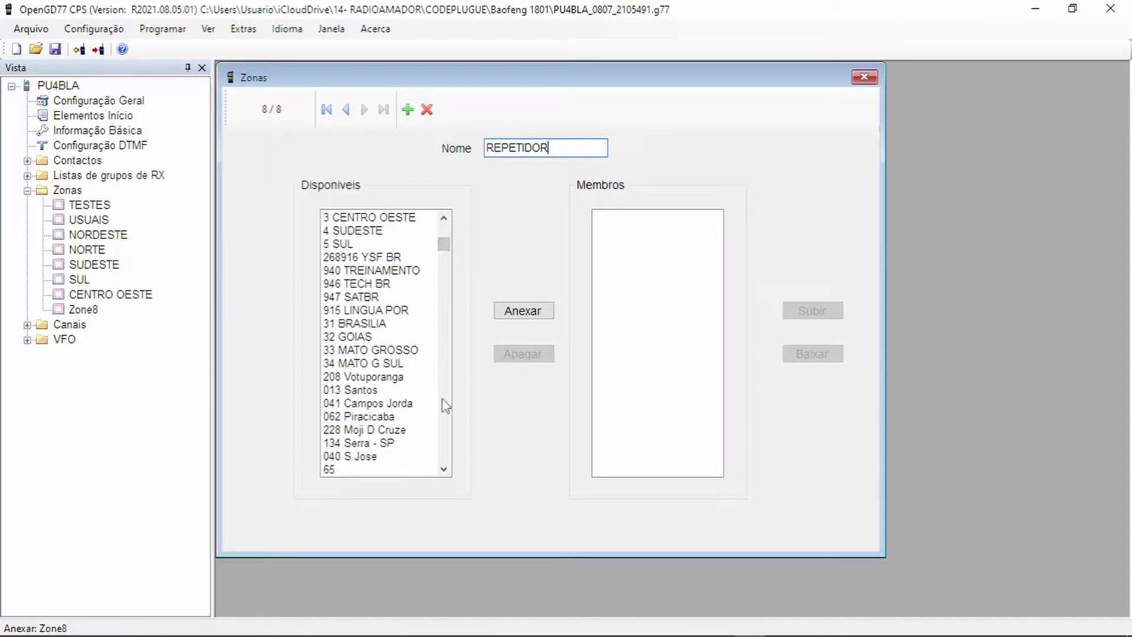
{"action": "left_click", "coordinate": [445, 472]}
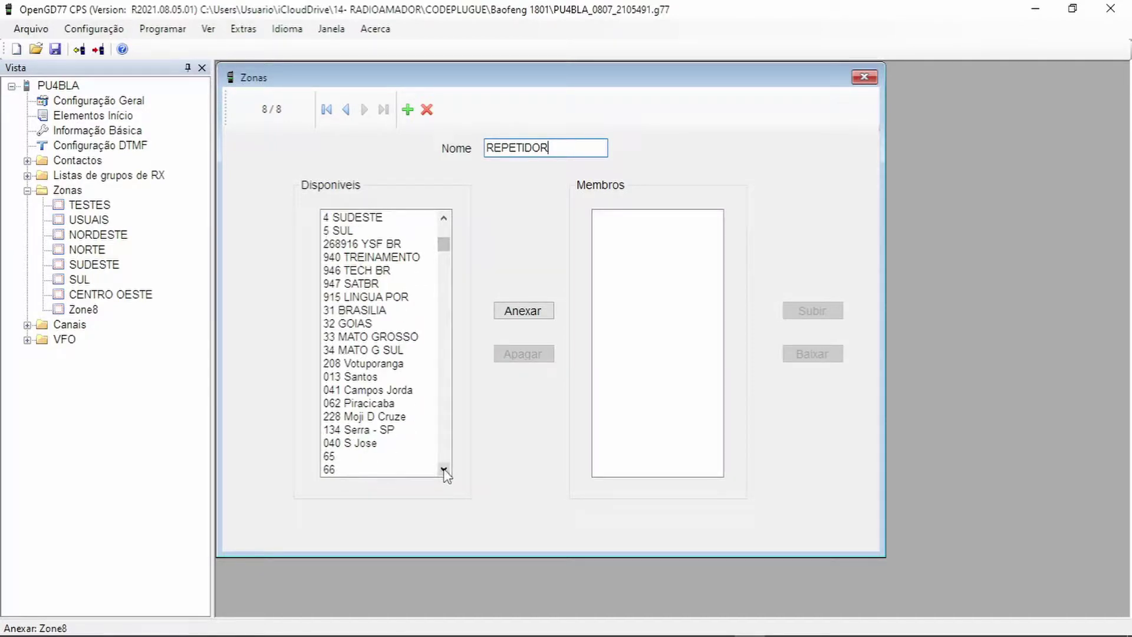
{"action": "left_click", "coordinate": [360, 443]}
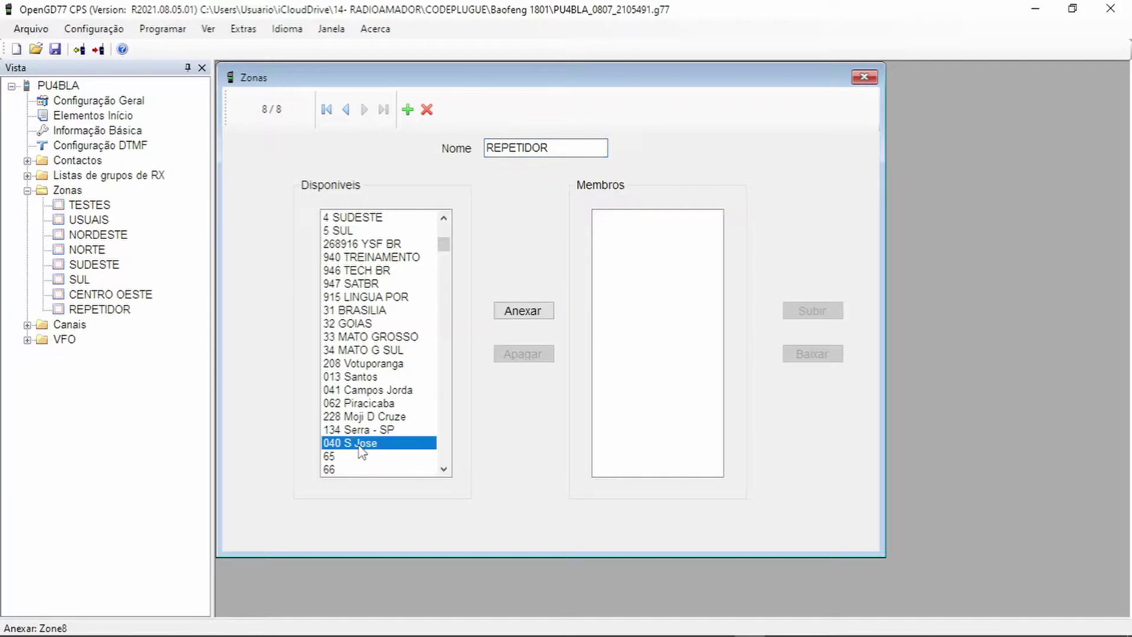
{"action": "left_click", "coordinate": [517, 312]}
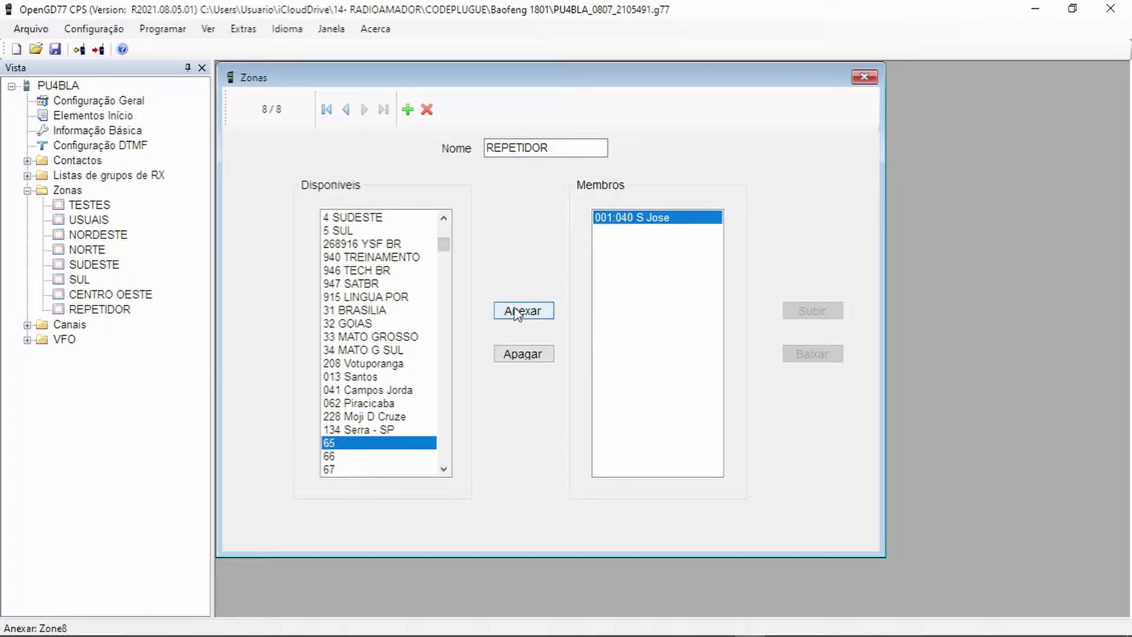
{"action": "left_click", "coordinate": [358, 431]}
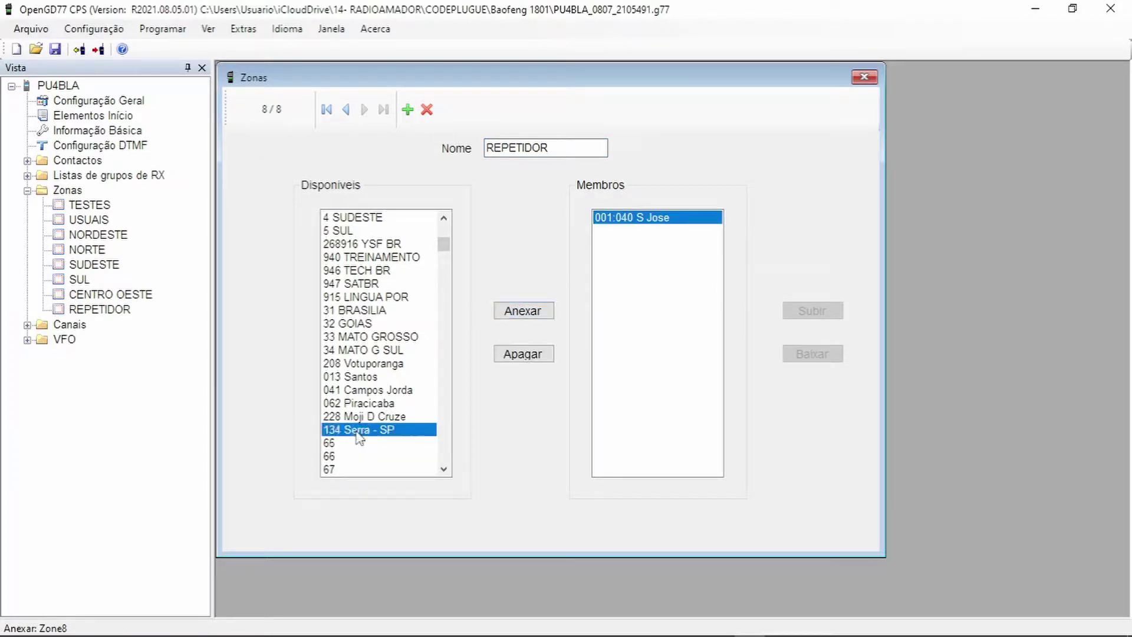
{"action": "left_click", "coordinate": [529, 311]}
{"action": "left_click", "coordinate": [390, 416]}
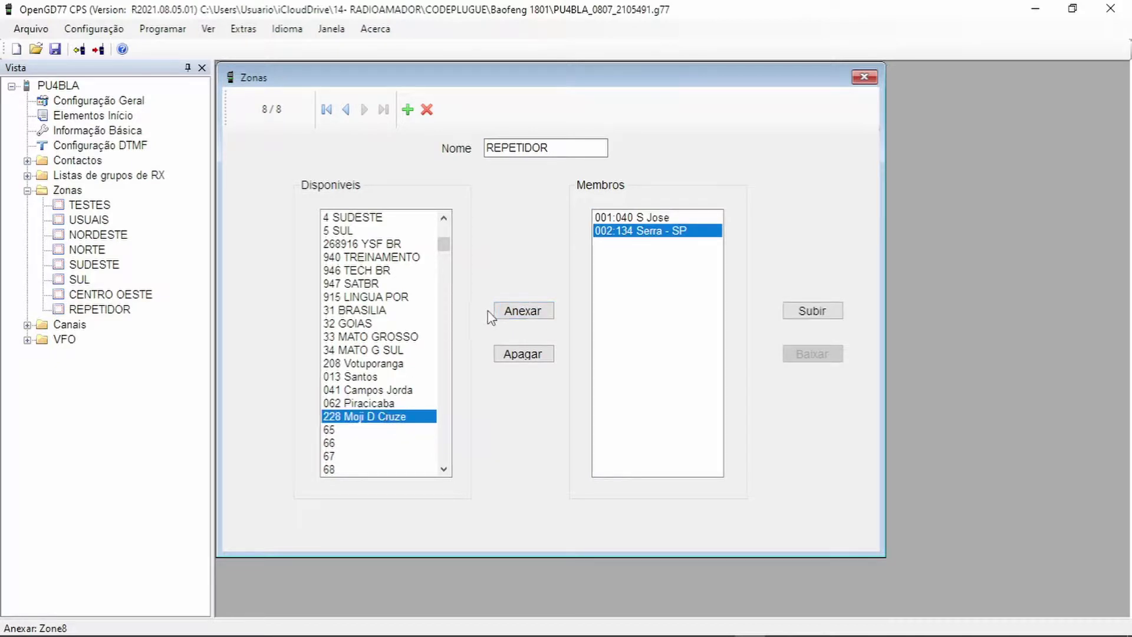
{"action": "left_click", "coordinate": [522, 314]}
- Add the channels 062 Piracicaba, 041 Campos Jorda, 013 Santos and 208 Votuporanga to the REPETIDOR zone and close the zone settings
{"action": "left_click", "coordinate": [374, 403]}
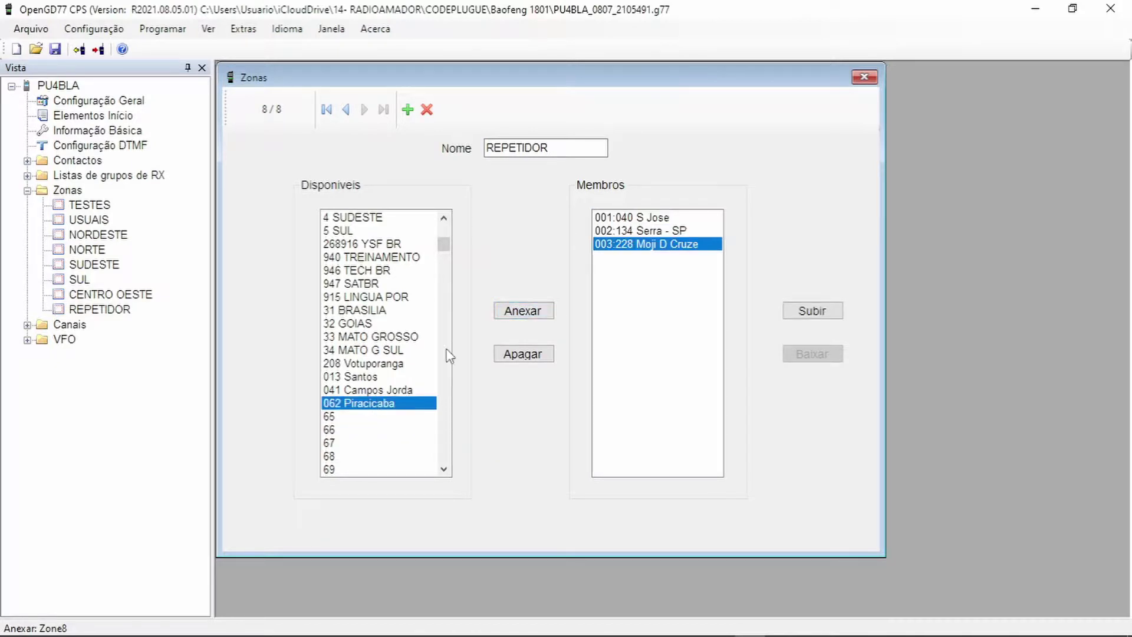
{"action": "left_click", "coordinate": [500, 313]}
{"action": "left_click", "coordinate": [377, 390]}
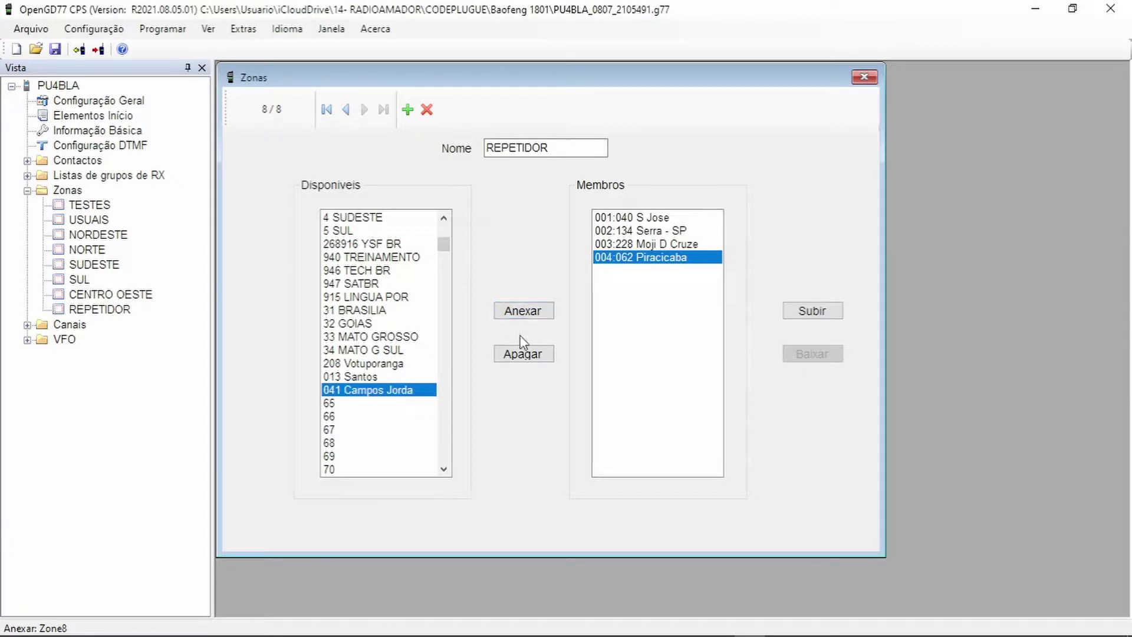
{"action": "left_click", "coordinate": [512, 314]}
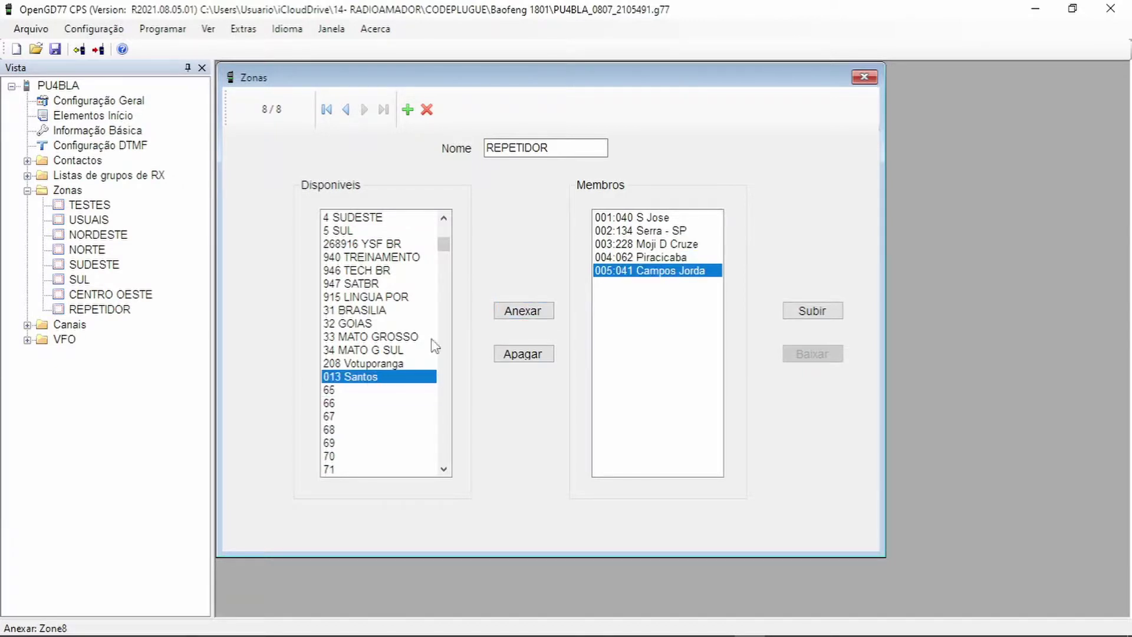
{"action": "left_click", "coordinate": [536, 320]}
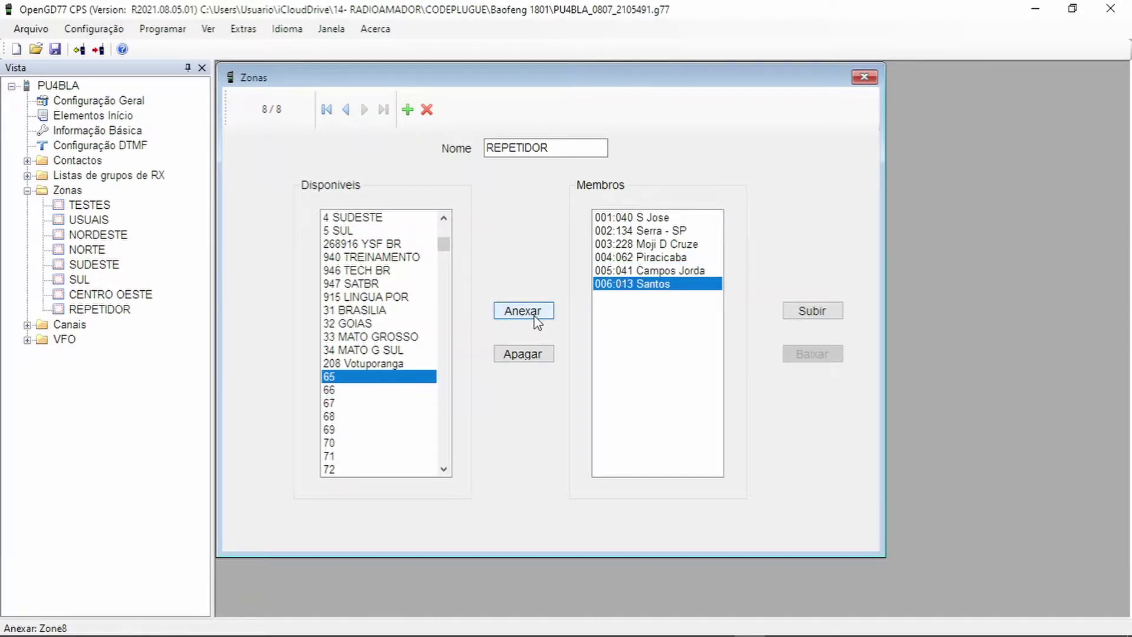
{"action": "left_click", "coordinate": [384, 363]}
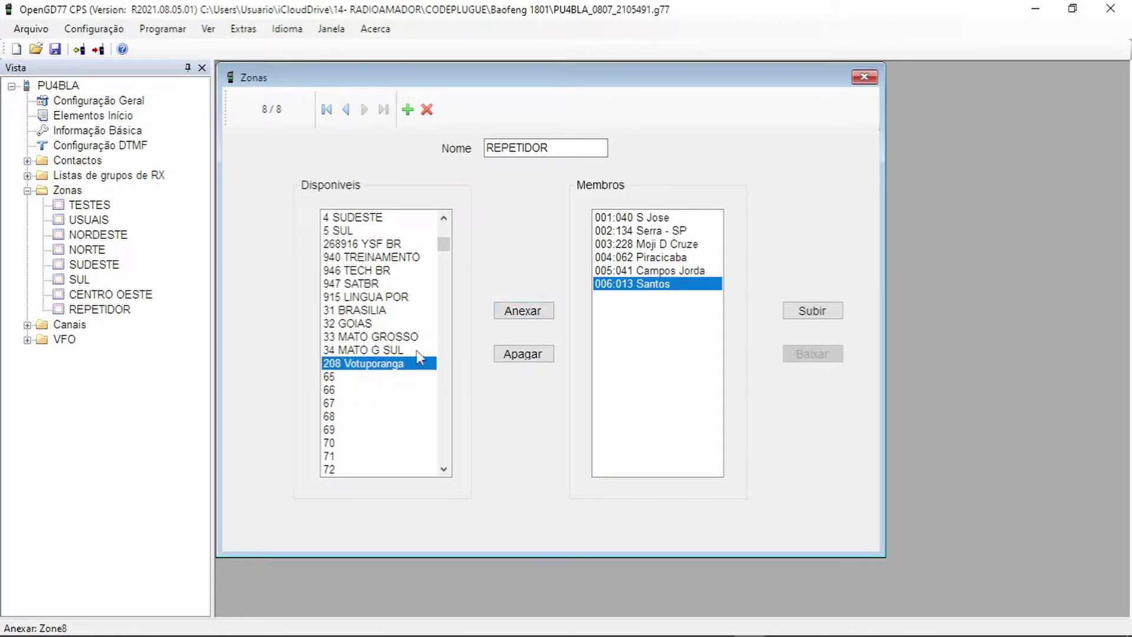
{"action": "left_click", "coordinate": [532, 318]}
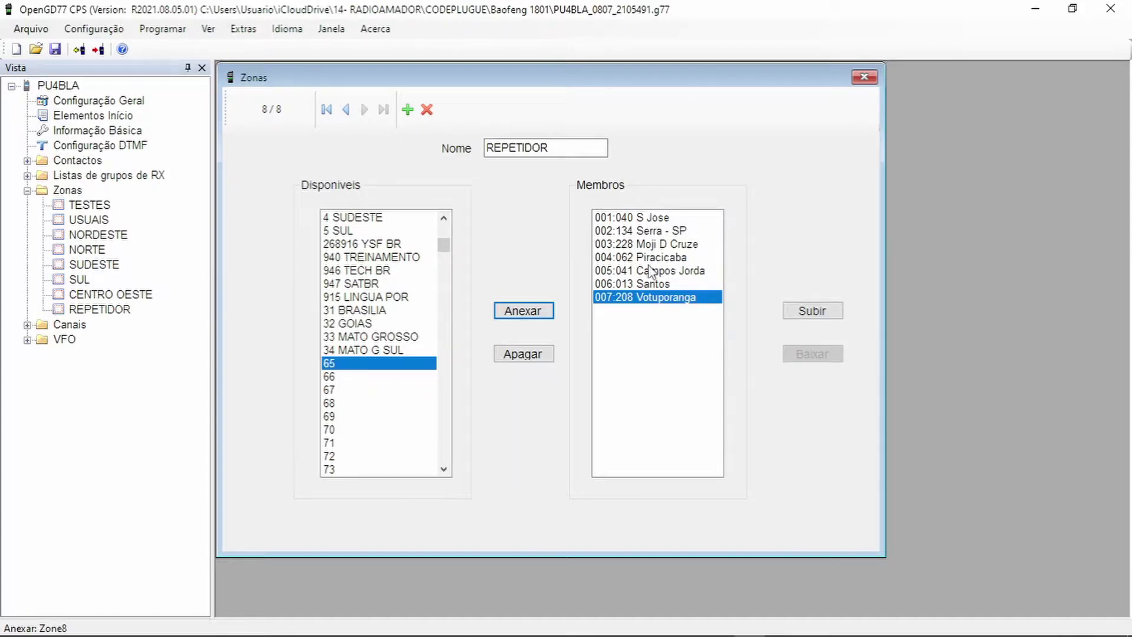
{"action": "left_click", "coordinate": [864, 78]}
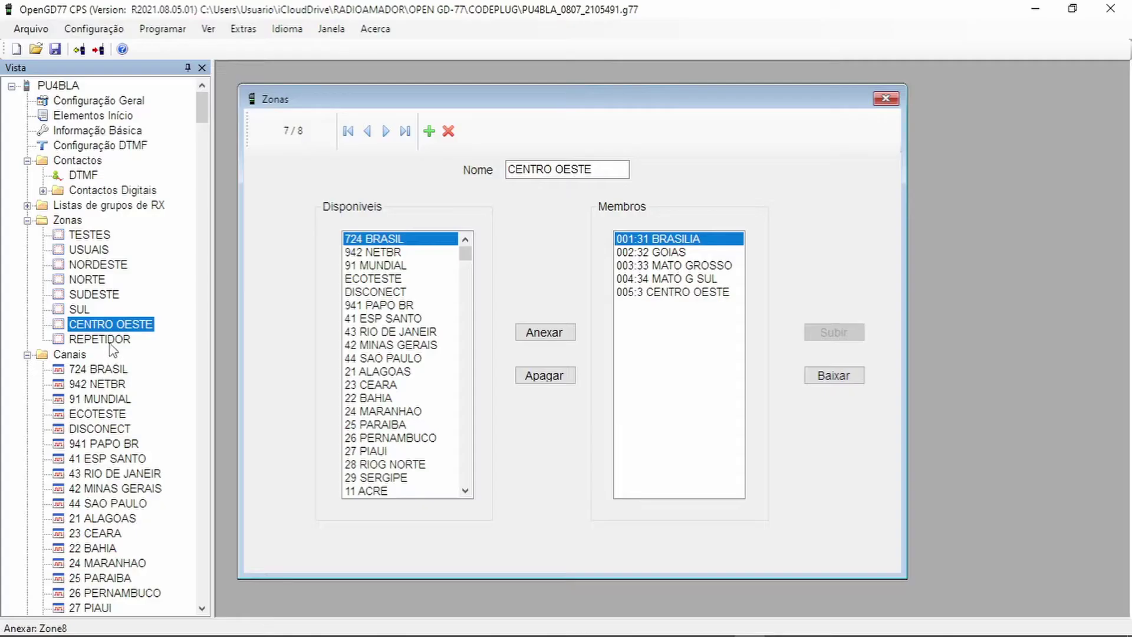
- Review the member channels of the REPETIDOR zone and close its settings
{"action": "left_click", "coordinate": [115, 341]}
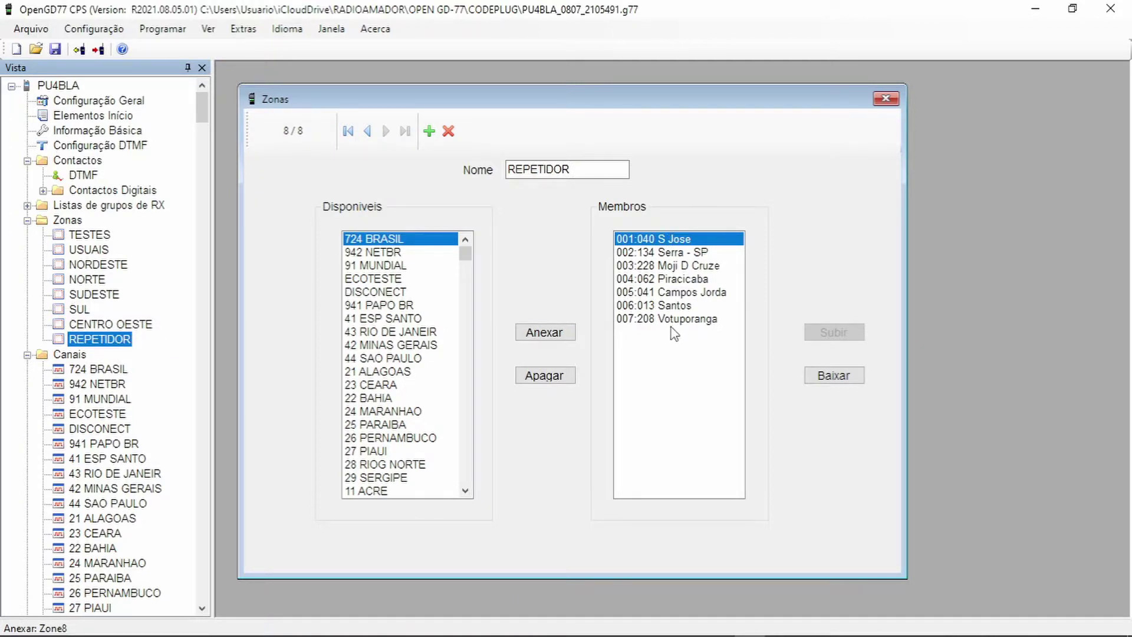
{"action": "left_click", "coordinate": [886, 99]}
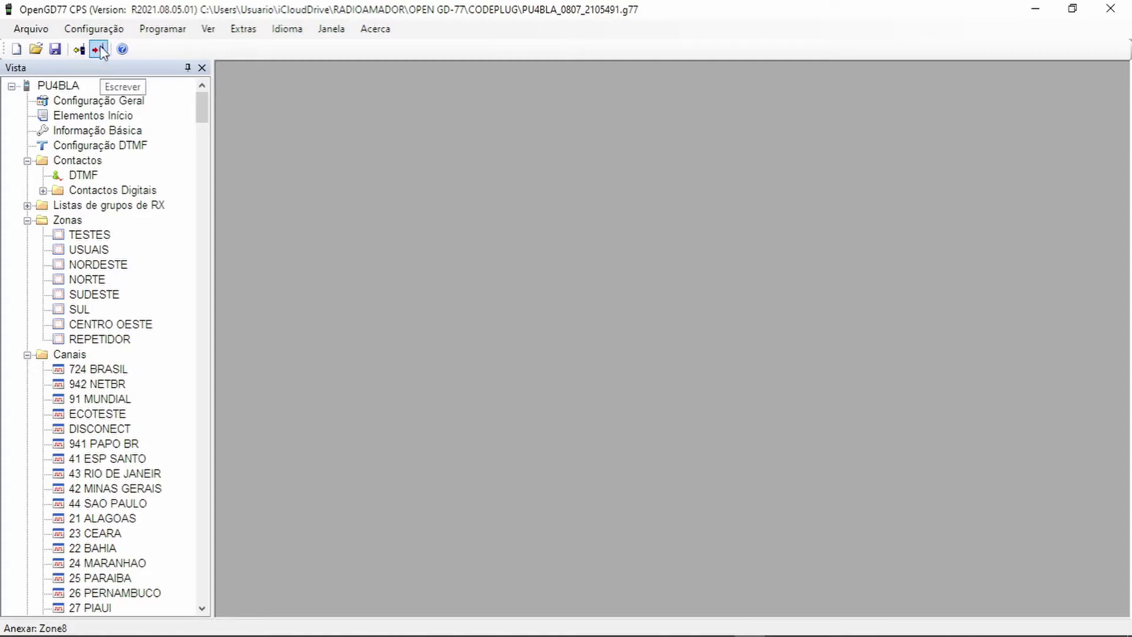
{"action": "left_click", "coordinate": [30, 31]}
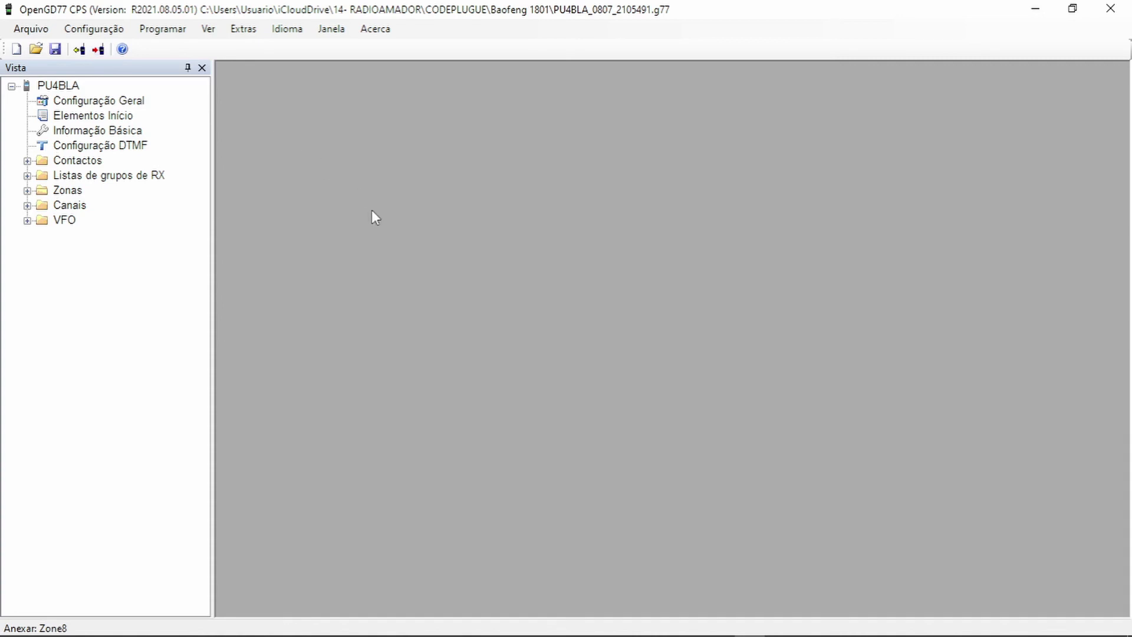
{"action": "mouse_move", "coordinate": [1002, 634]}
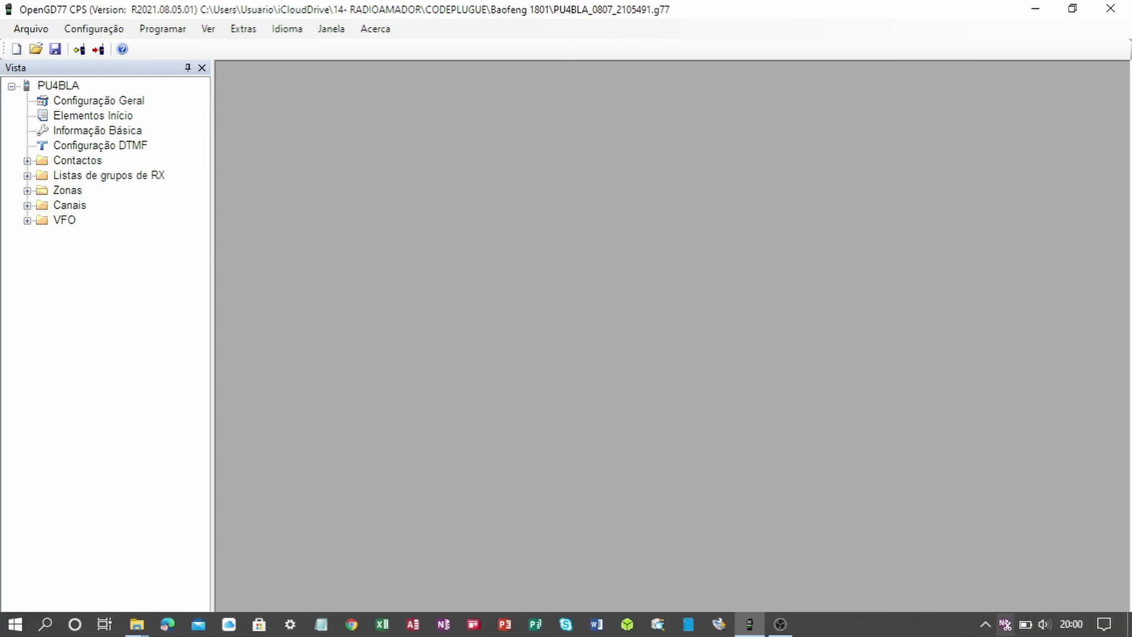